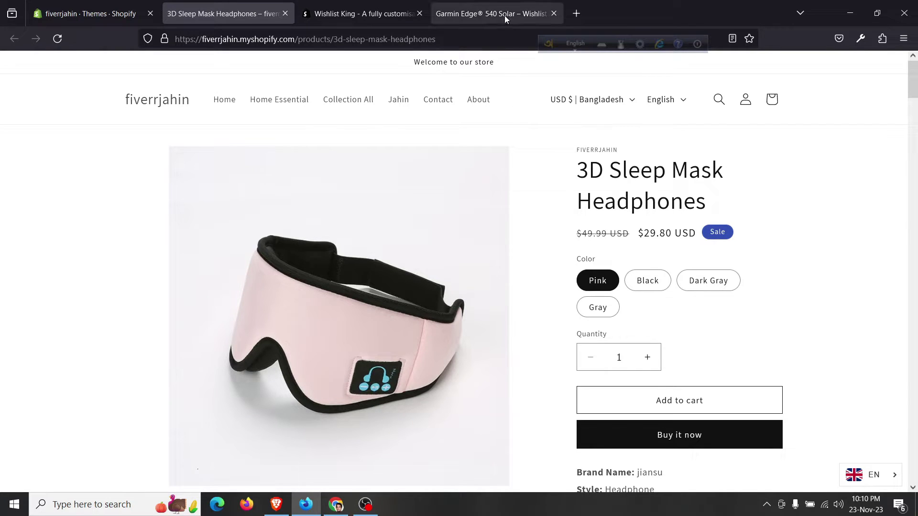
# - Look over the Wishlist King demo store and the store's sleep mask product page
pyautogui.click(491, 4)
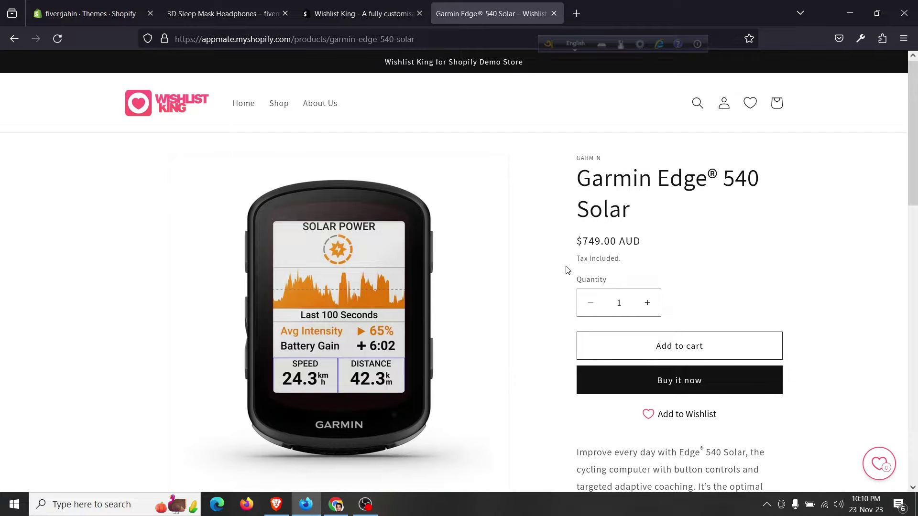
pyautogui.scroll(-2, 567, 270)
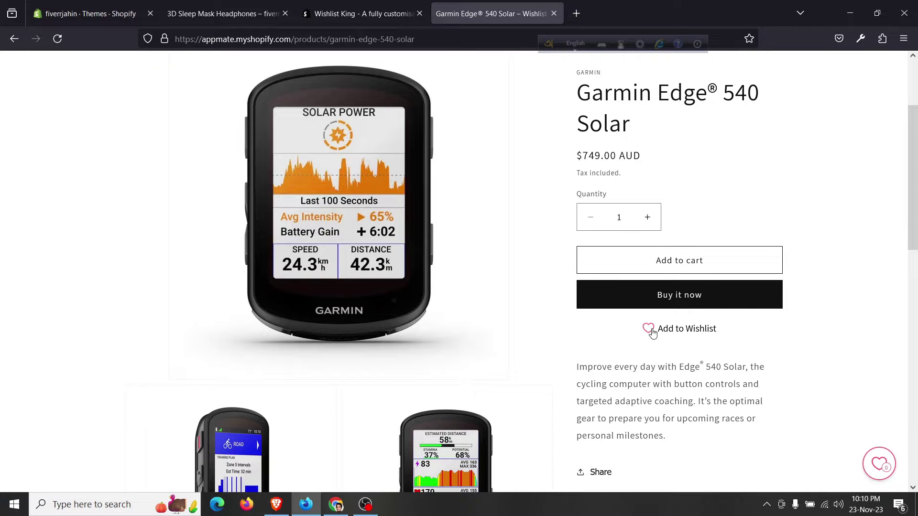
pyautogui.scroll(2, 682, 227)
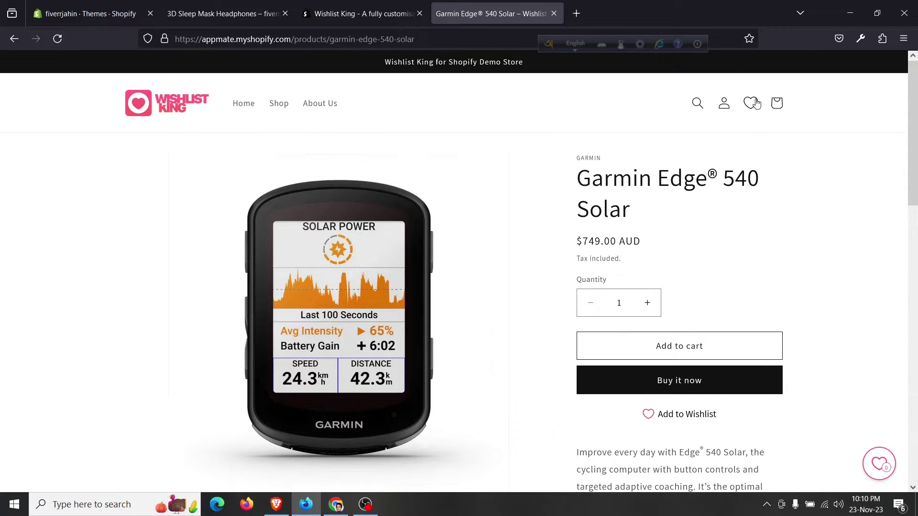
pyautogui.click(213, 11)
pyautogui.scroll(-3, 621, 251)
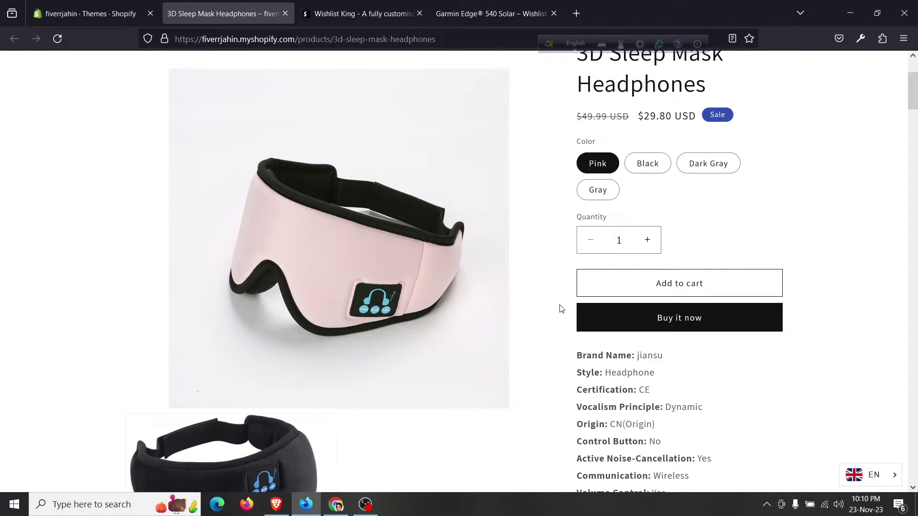
pyautogui.scroll(3, 561, 308)
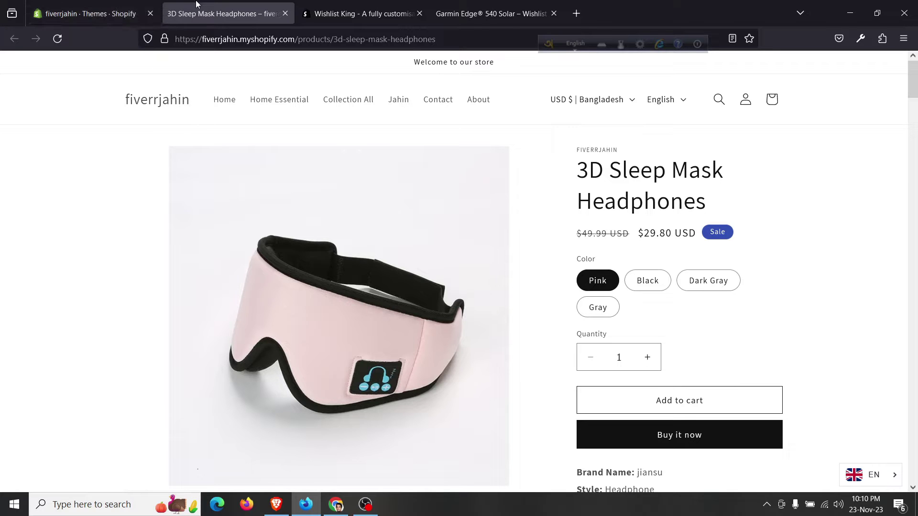
# - Start installing Wishlist King from its Shopify App Store listing
pyautogui.click(369, 6)
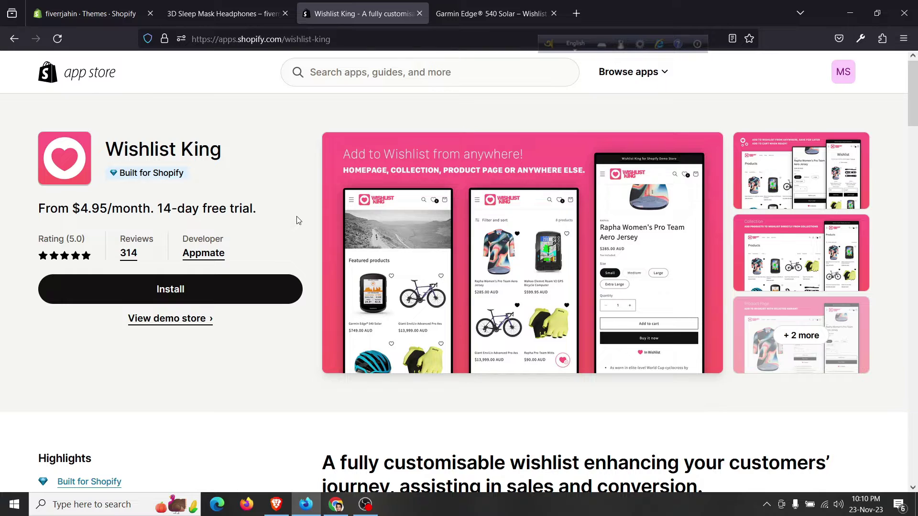
pyautogui.scroll(-1, 297, 222)
pyautogui.click(285, 234)
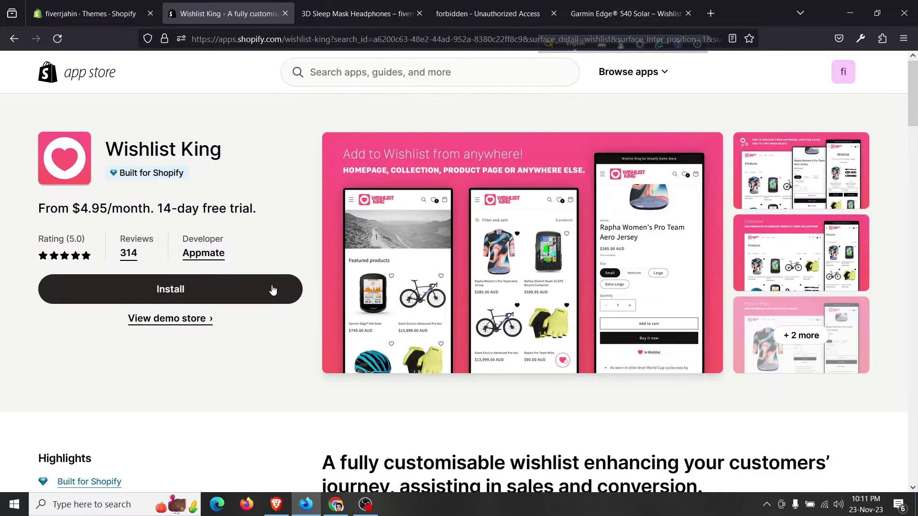
pyautogui.click(270, 289)
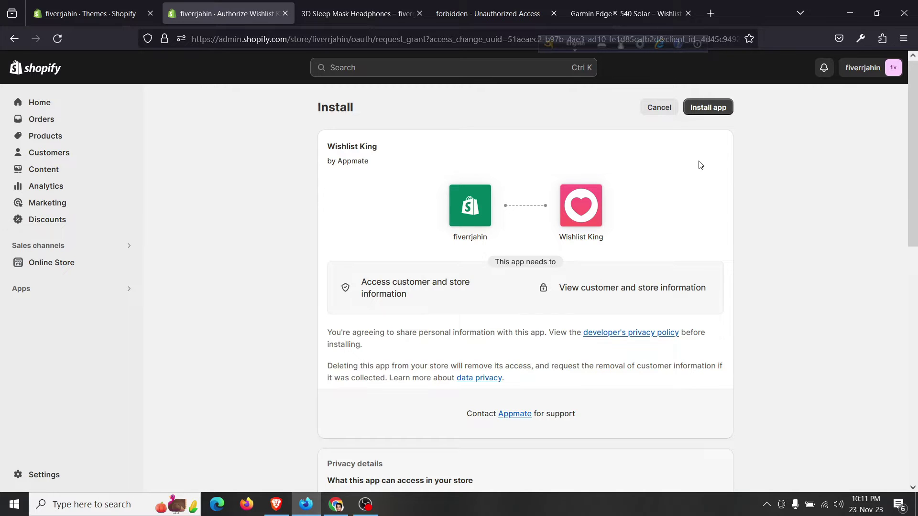
# - Approve the Wishlist King install and open the App Settings theme extension details
pyautogui.click(723, 108)
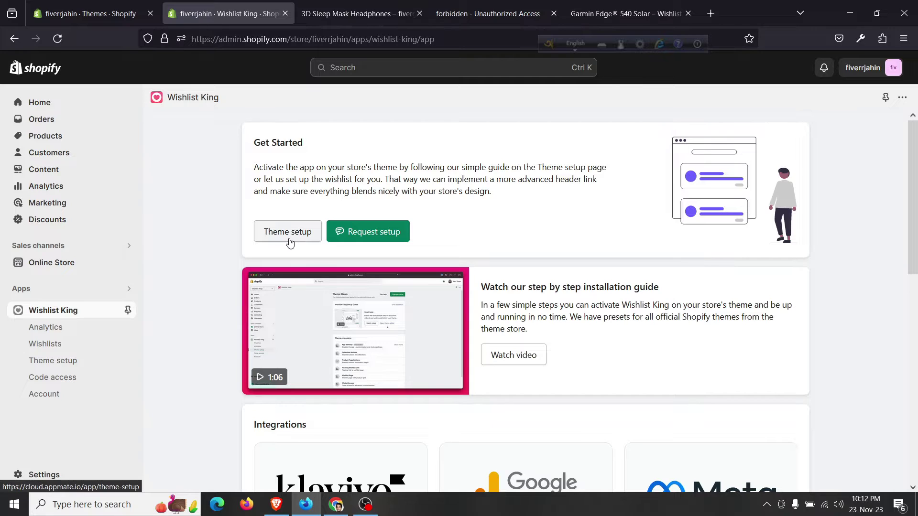
pyautogui.click(289, 238)
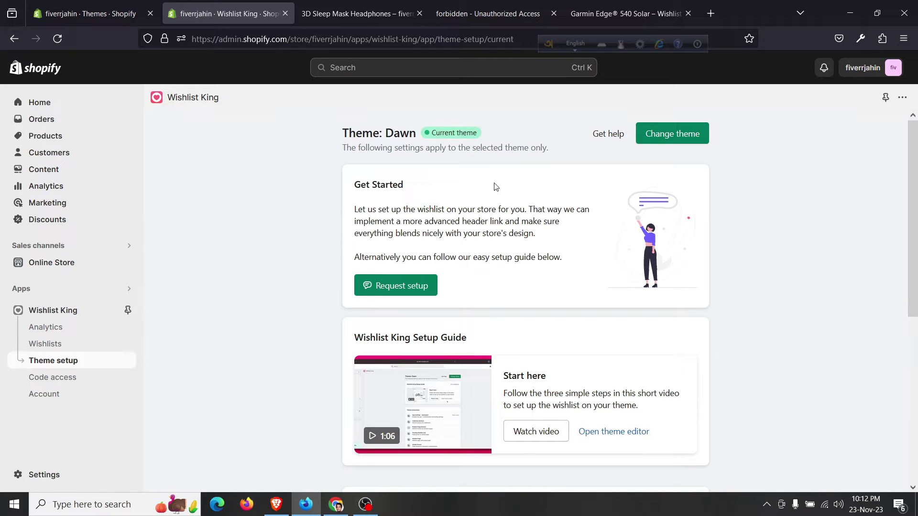
pyautogui.scroll(-5, 510, 163)
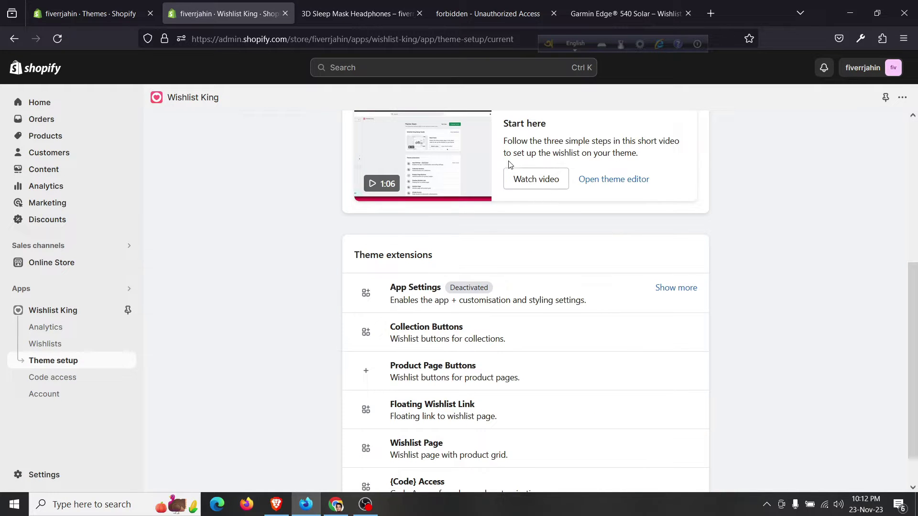
pyautogui.scroll(3, 416, 263)
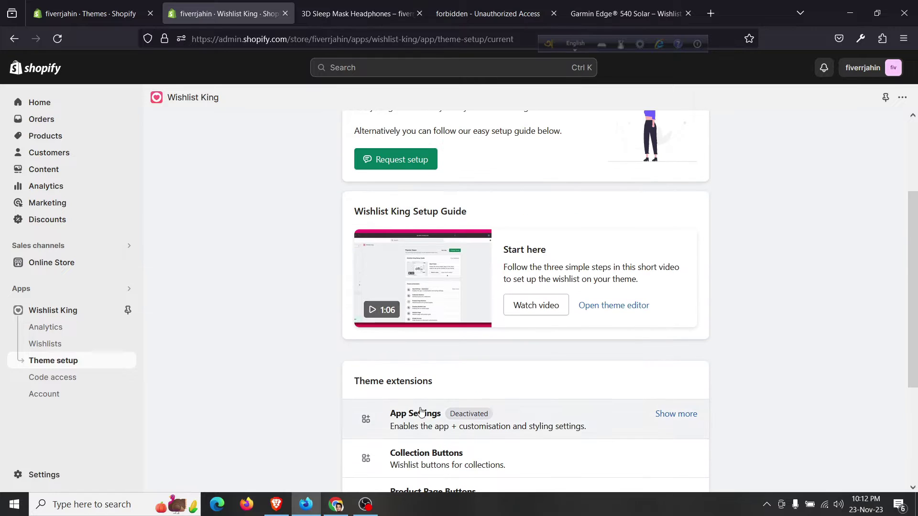
pyautogui.click(421, 412)
pyautogui.scroll(-2, 432, 325)
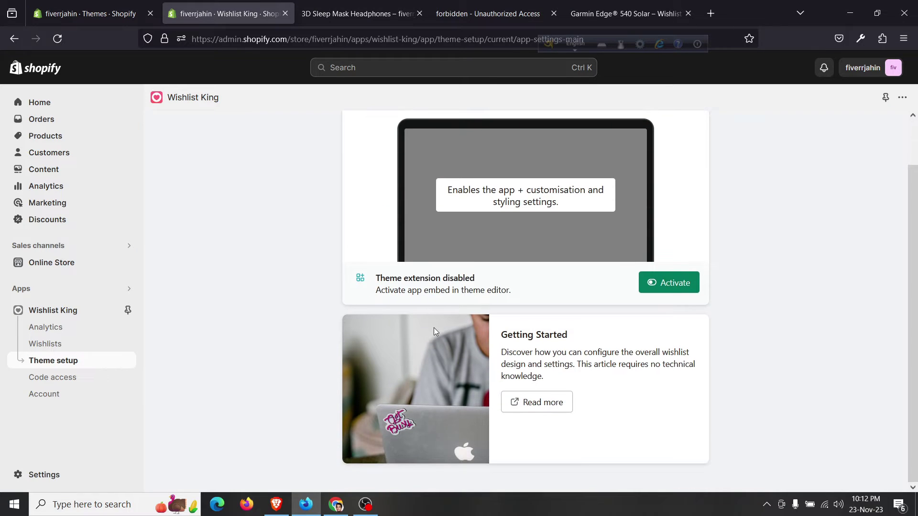
pyautogui.scroll(1, 677, 292)
# - Activate the App Settings embed in the Dawn theme editor, save, and return to Wishlist King
pyautogui.click(678, 338)
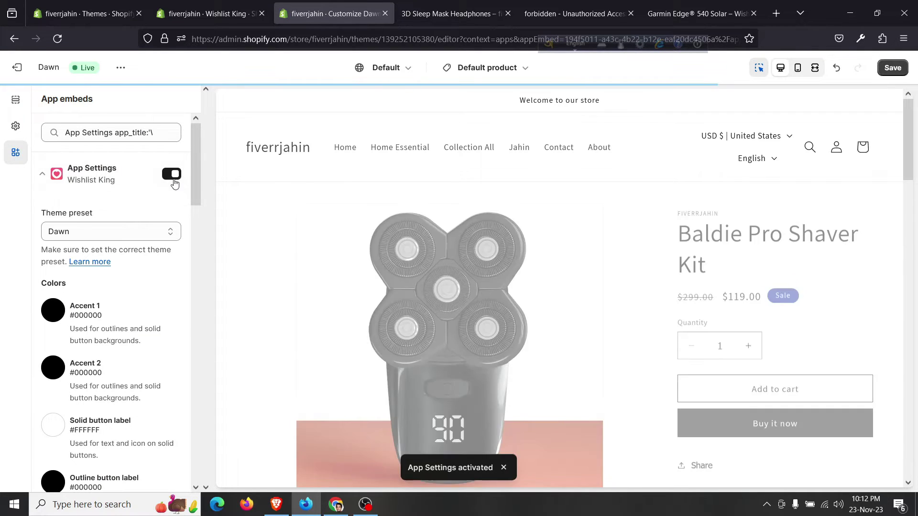
pyautogui.scroll(-1, 652, 303)
pyautogui.scroll(-5, 168, 338)
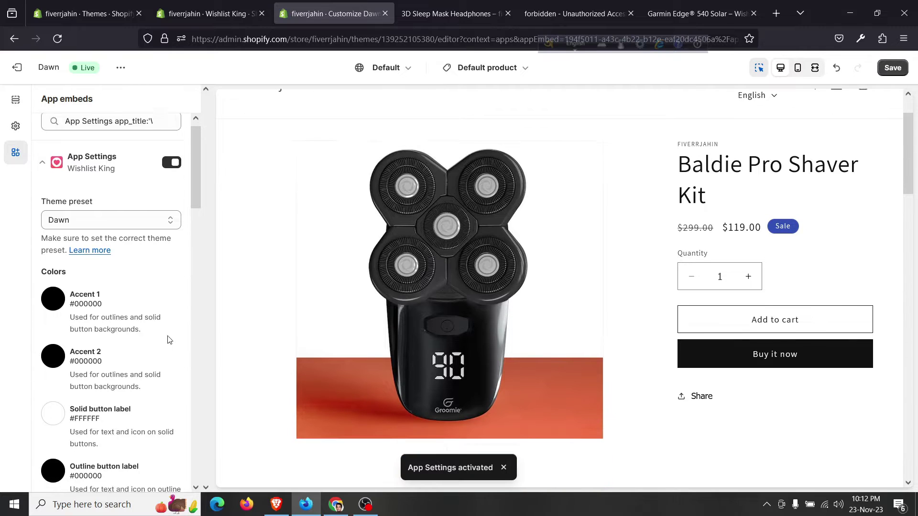
pyautogui.click(892, 68)
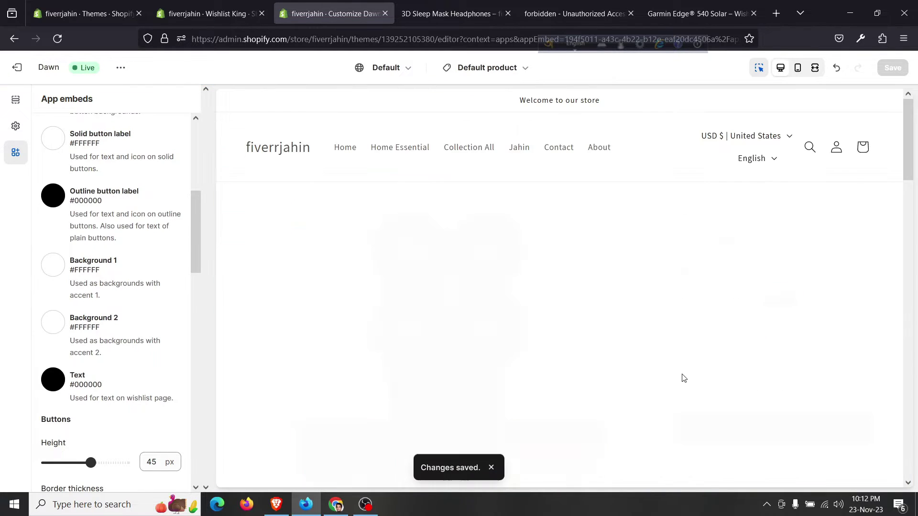
pyautogui.click(227, 8)
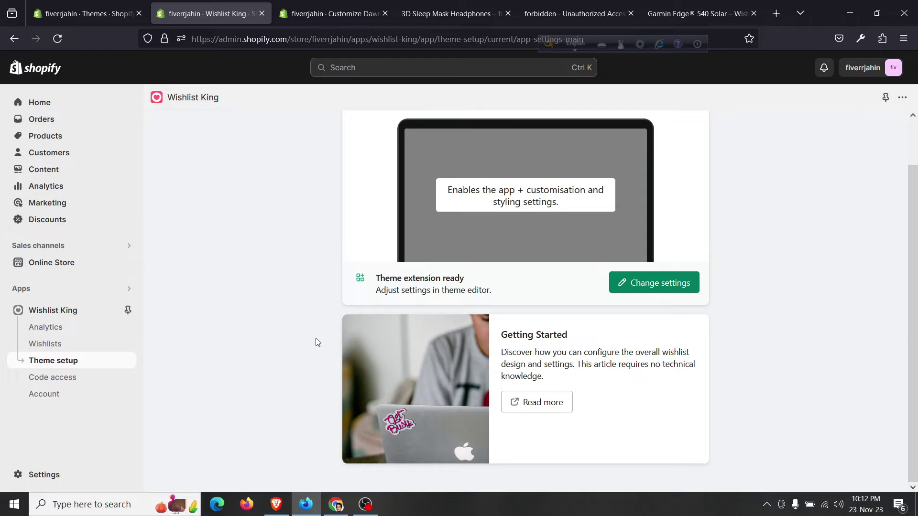
# - Add the Product Page Buttons wishlist block to the product template via Theme setup
pyautogui.scroll(1, 315, 342)
pyautogui.scroll(-1, 315, 342)
pyautogui.click(77, 345)
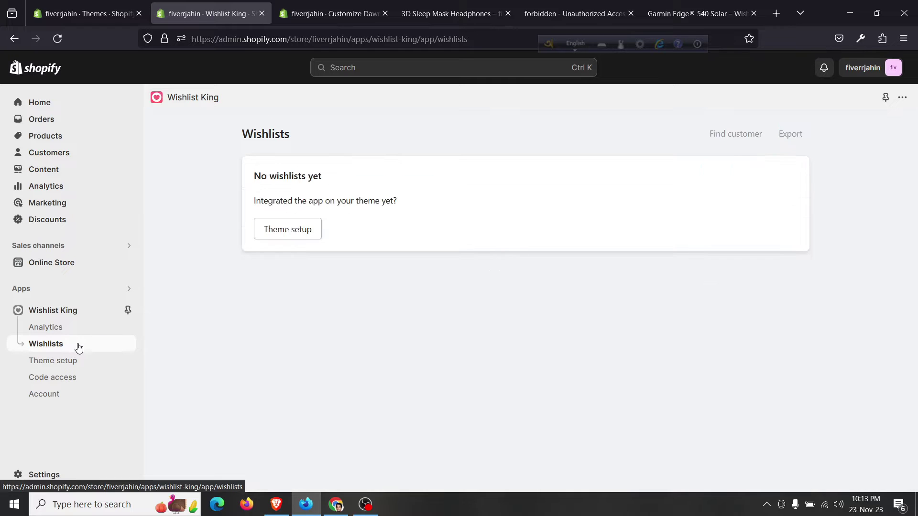
pyautogui.click(284, 231)
pyautogui.scroll(-6, 283, 232)
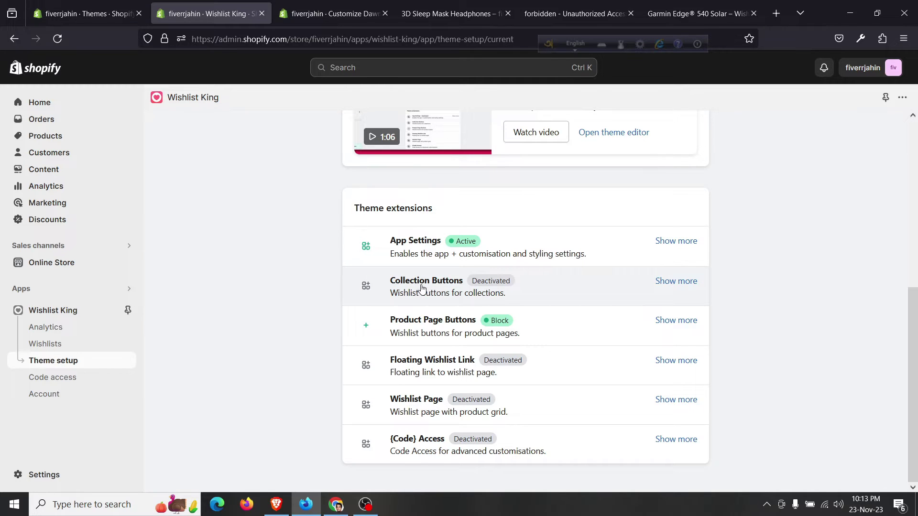
pyautogui.click(427, 329)
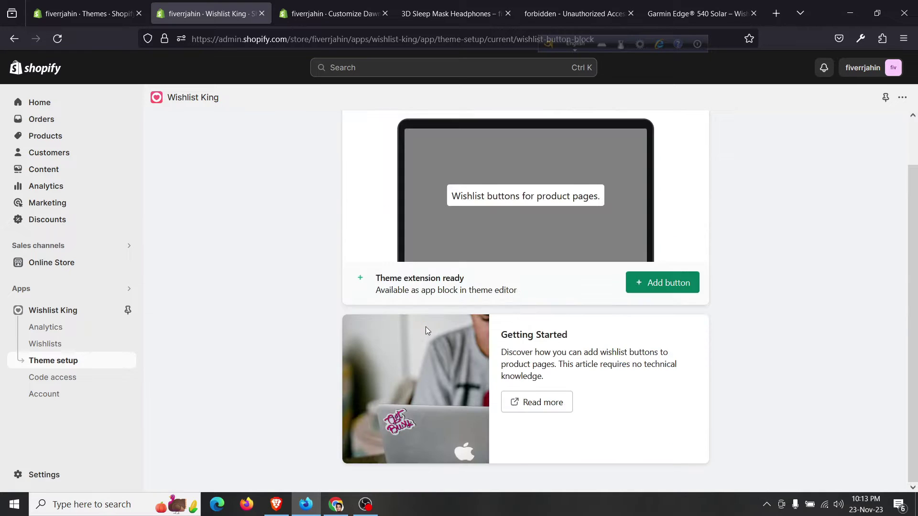
pyautogui.click(655, 285)
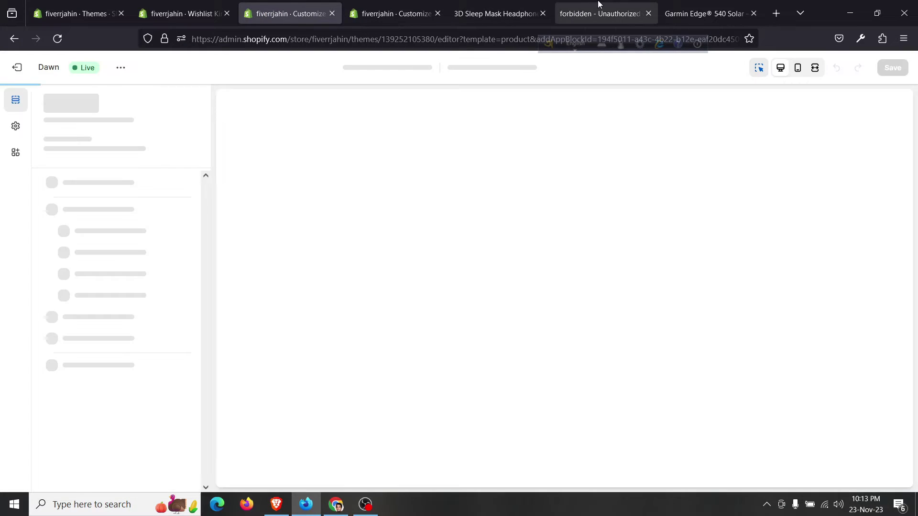
# - Place the Wishlist Button block after Share in Product information and return to the block list
pyautogui.click(735, 5)
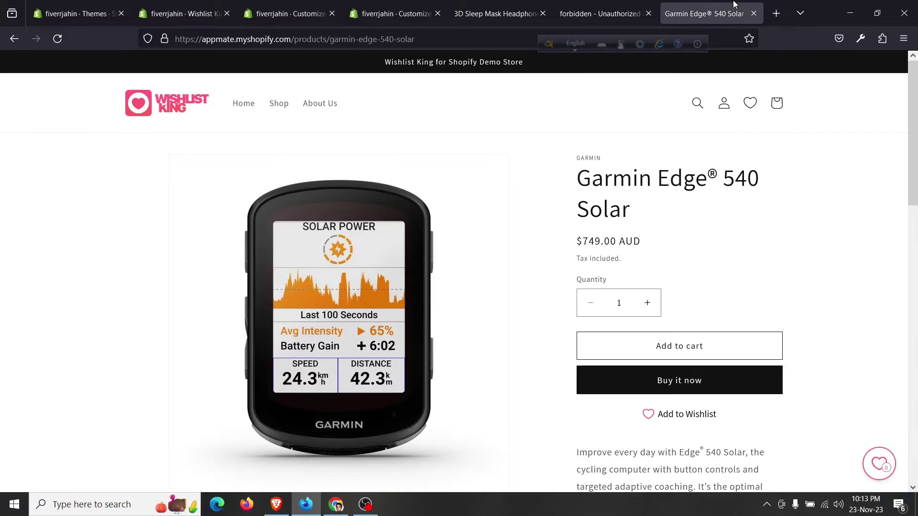
pyautogui.hotkey('ctrl', '3')
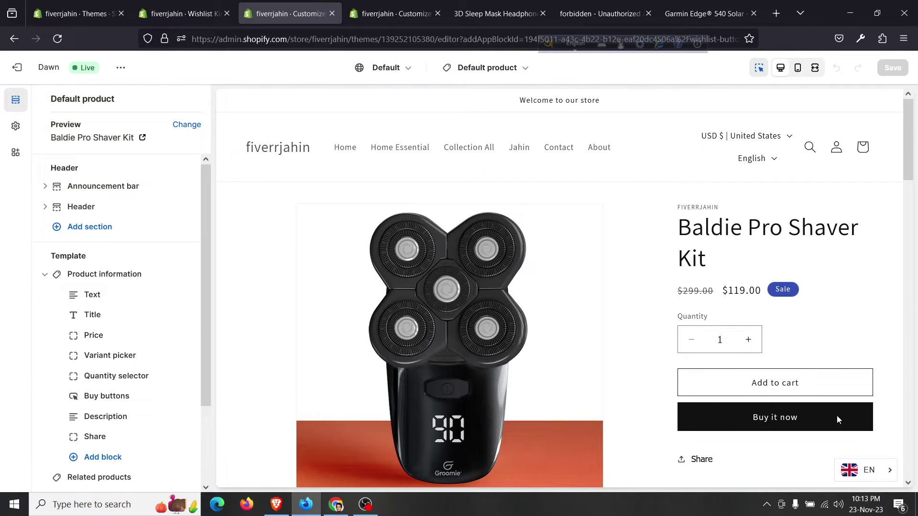
pyautogui.click(813, 417)
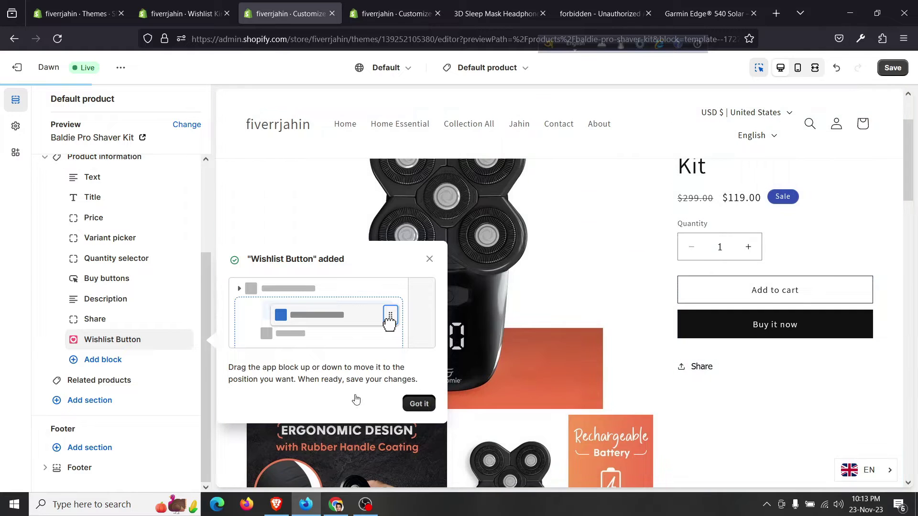
pyautogui.click(419, 403)
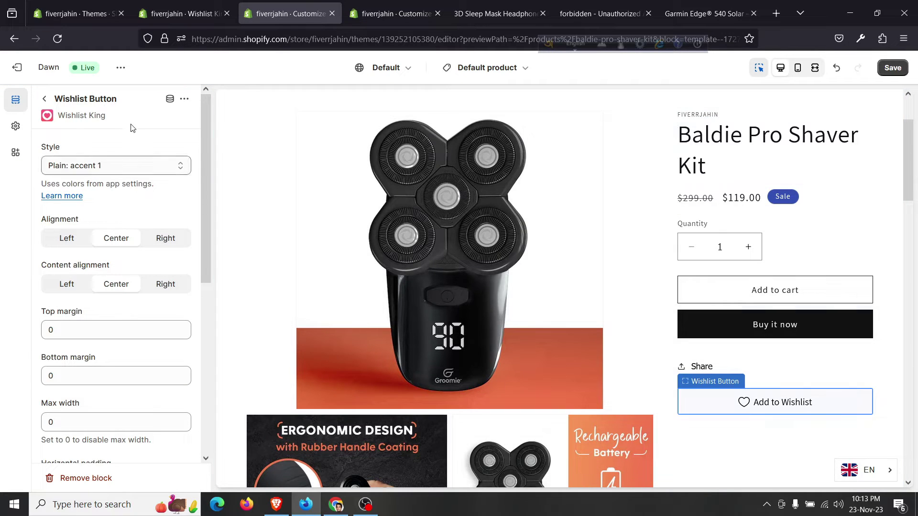
pyautogui.click(44, 99)
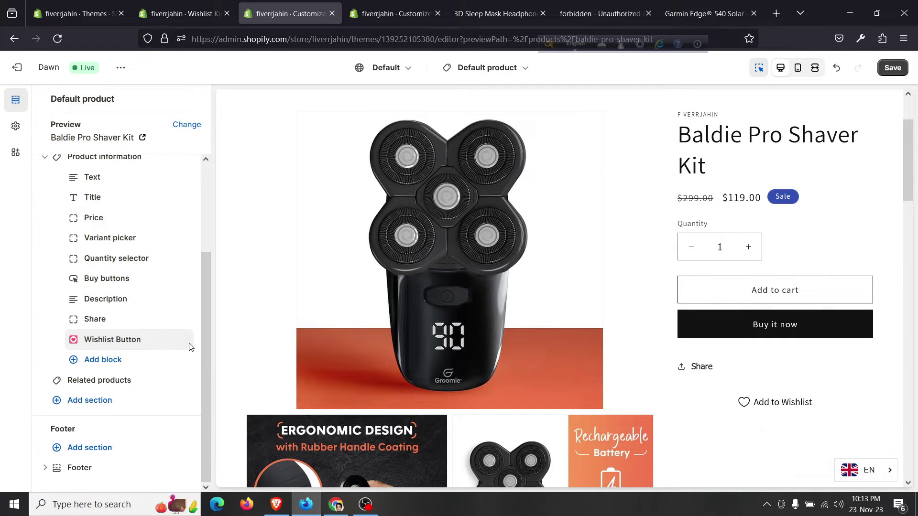
# - Move the Wishlist Button block directly under Buy buttons and save the template
pyautogui.moveTo(72, 340); pyautogui.dragTo(75, 299)
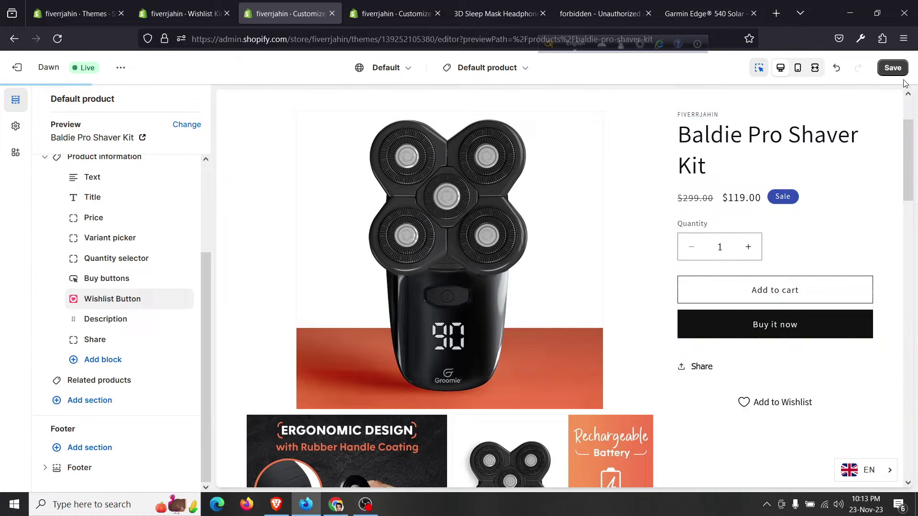
pyautogui.click(892, 67)
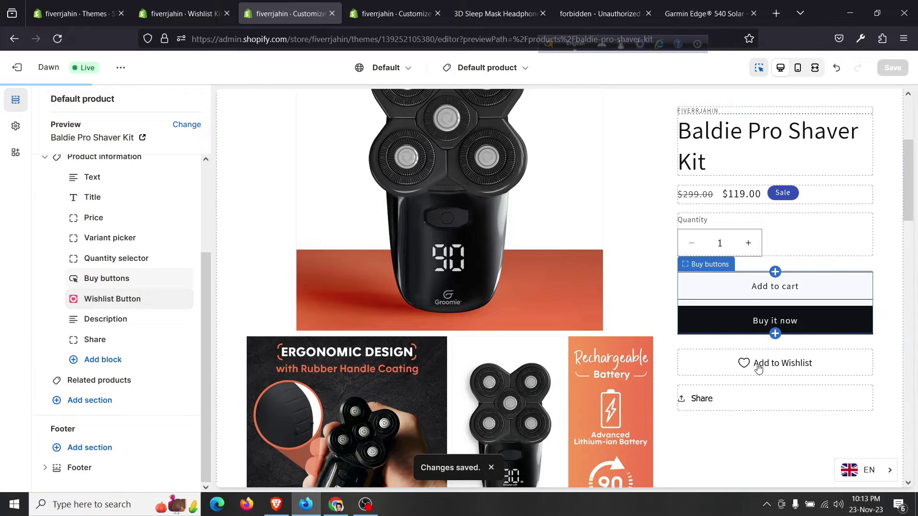
pyautogui.click(106, 300)
pyautogui.scroll(-4, 122, 335)
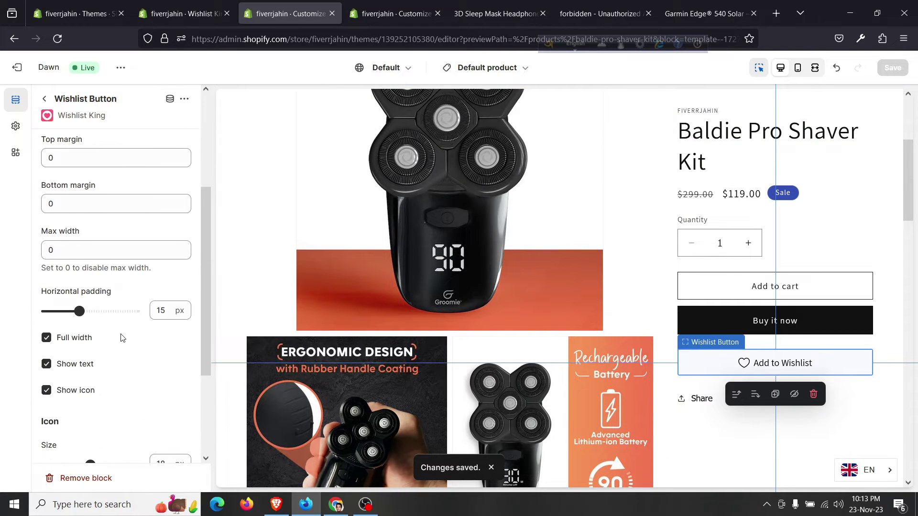
pyautogui.scroll(-3, 122, 338)
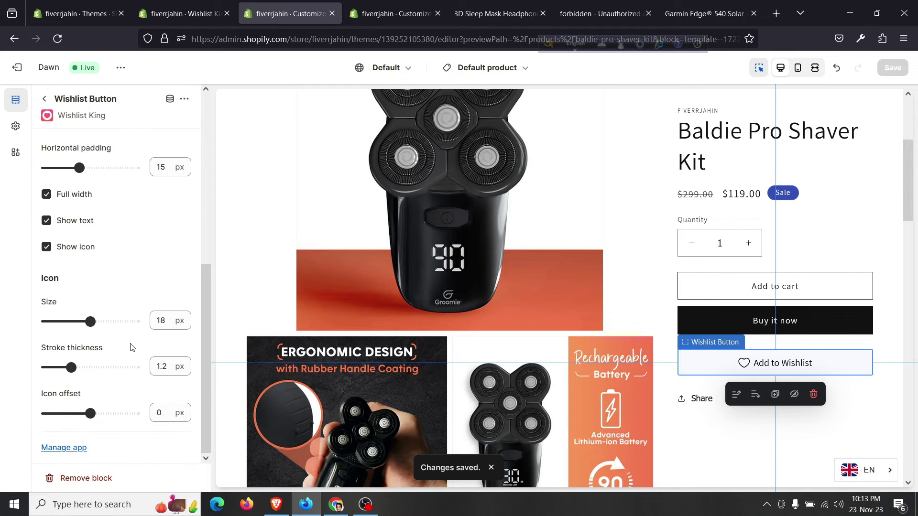
pyautogui.scroll(7, 132, 347)
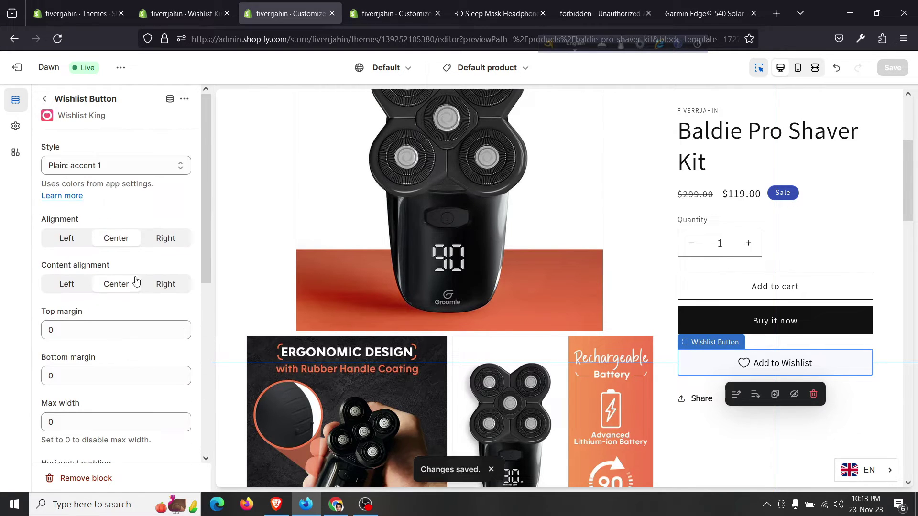
pyautogui.click(117, 167)
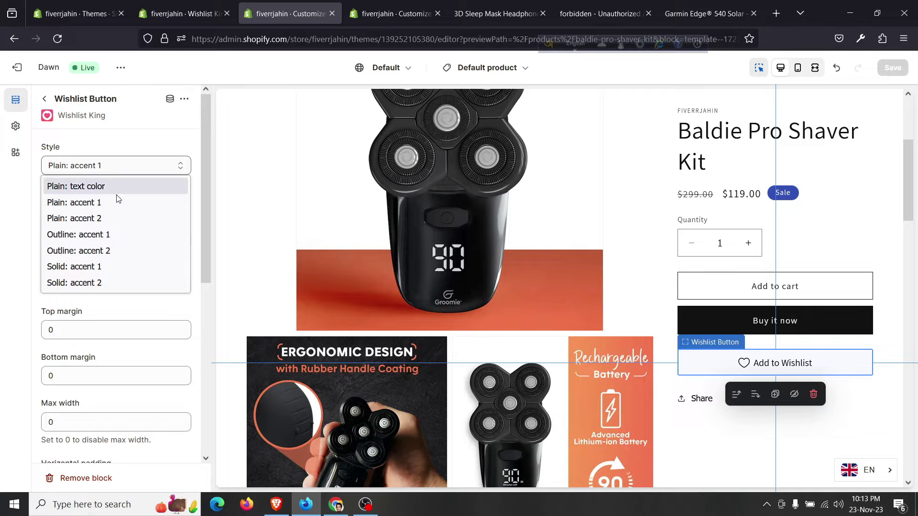
pyautogui.click(110, 251)
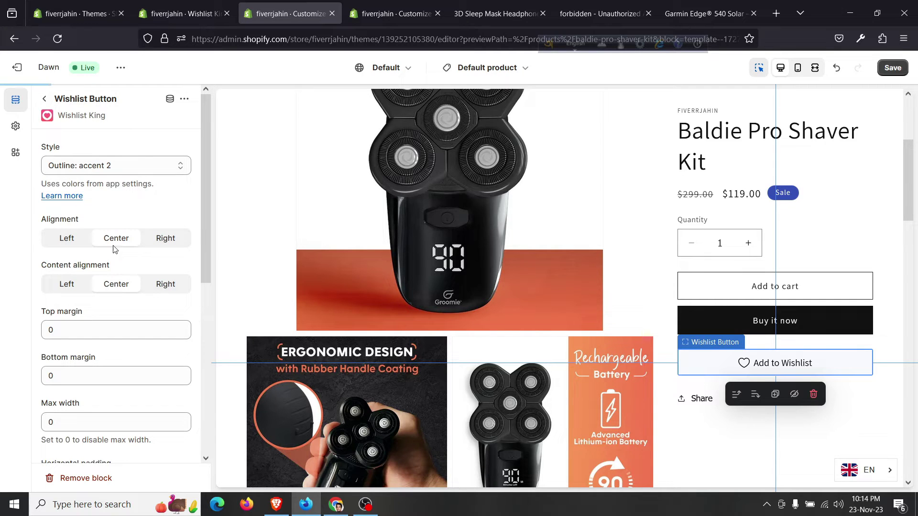
pyautogui.click(110, 172)
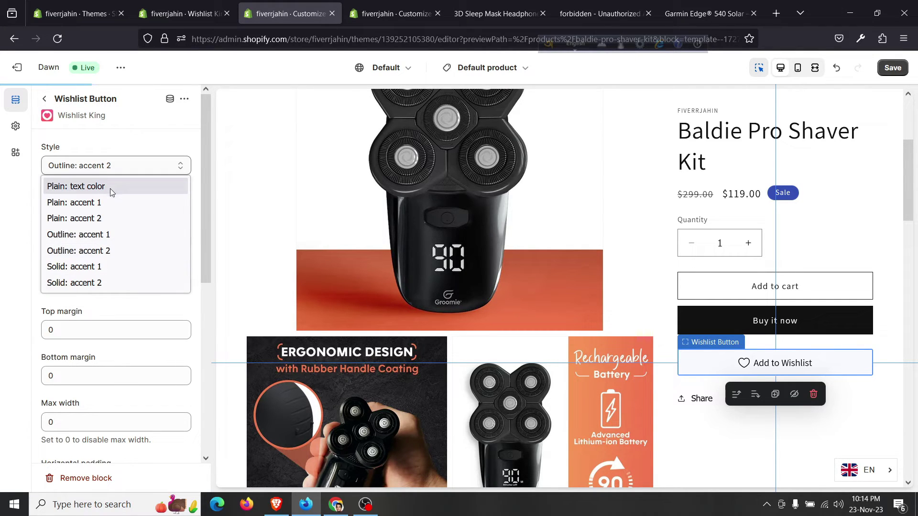
pyautogui.click(114, 201)
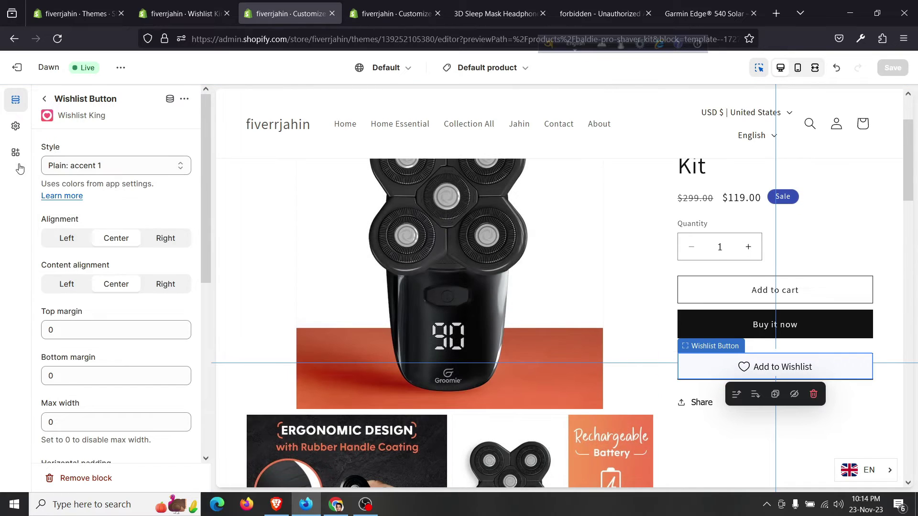
pyautogui.click(16, 127)
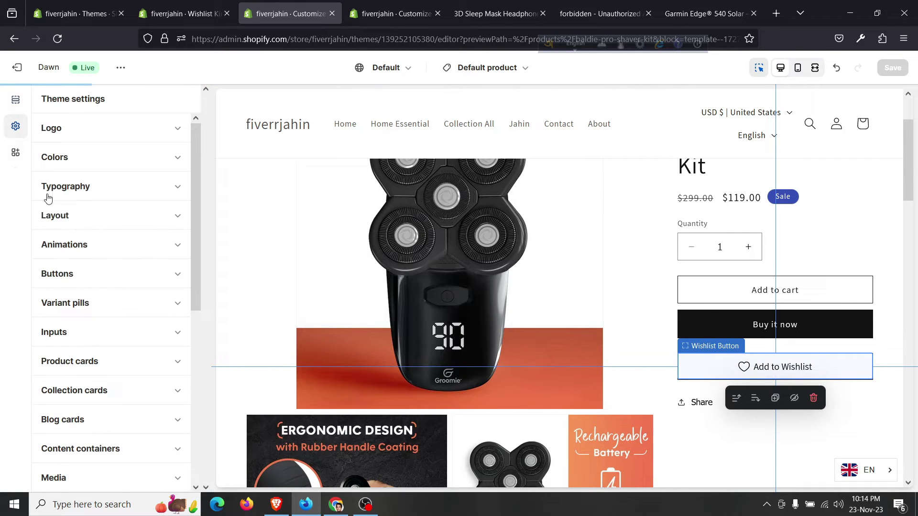
pyautogui.click(80, 158)
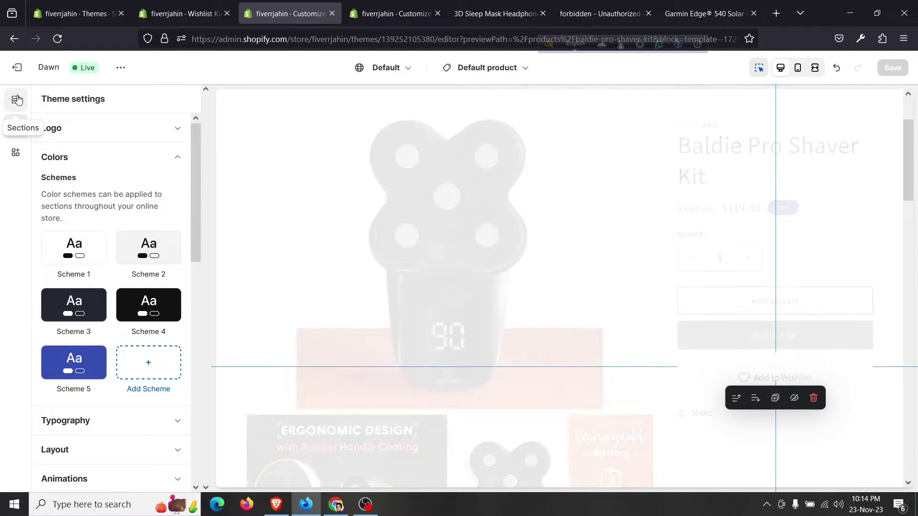
pyautogui.click(16, 100)
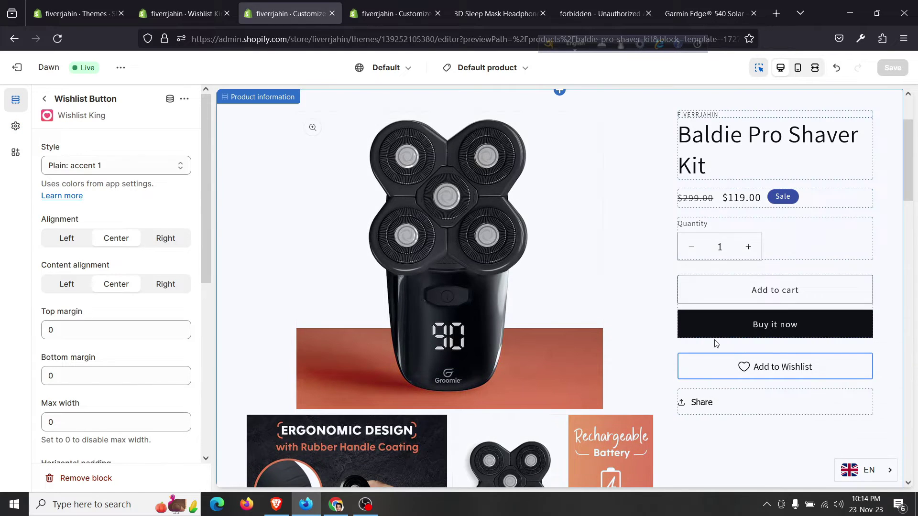
# - Open the Wishlist Page extension details from Wishlist King's Theme setup
pyautogui.moveTo(760, 380)
pyautogui.click(182, 14)
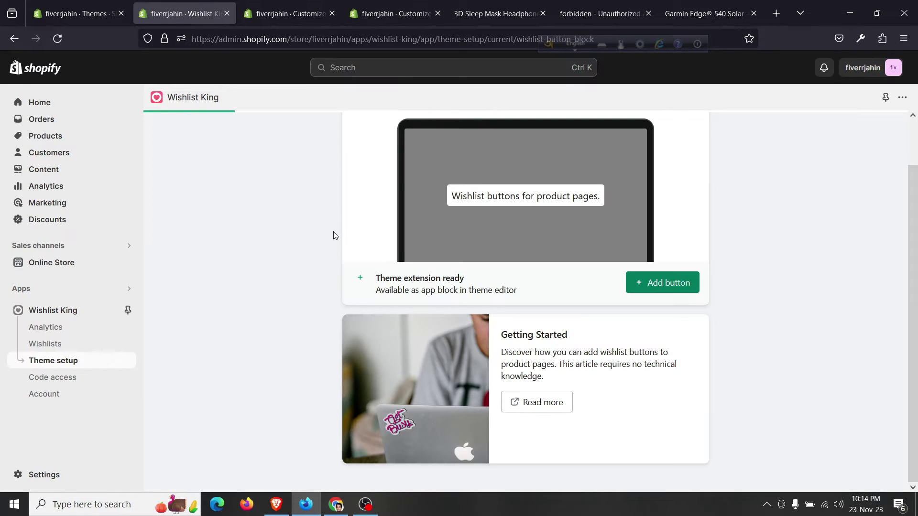
pyautogui.click(99, 362)
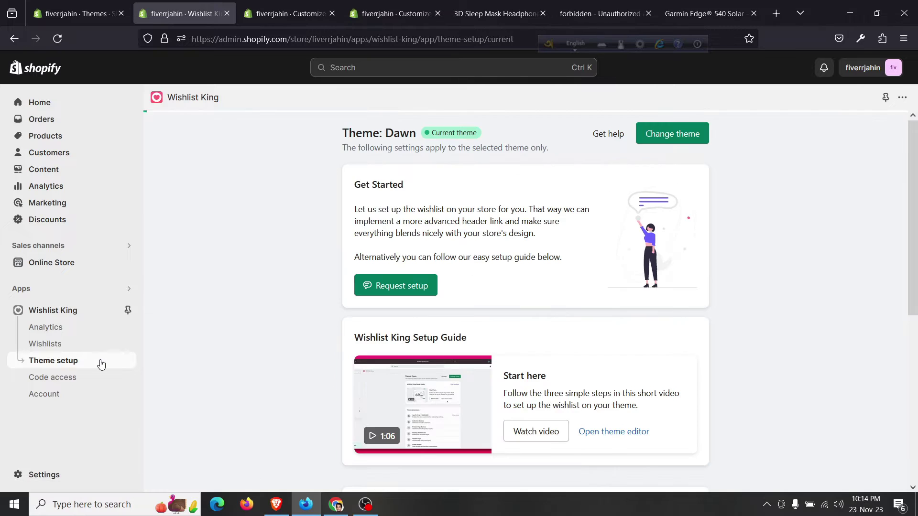
pyautogui.click(83, 348)
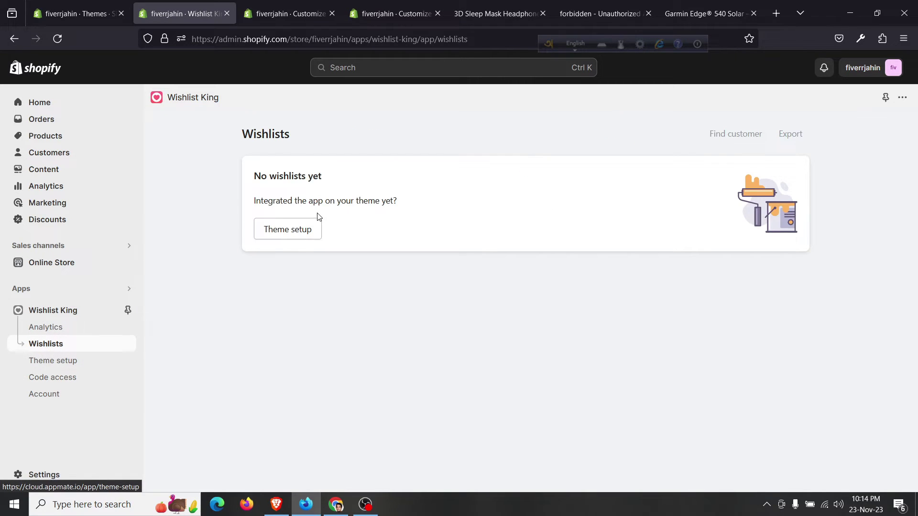
pyautogui.click(300, 233)
pyautogui.scroll(-6, 349, 301)
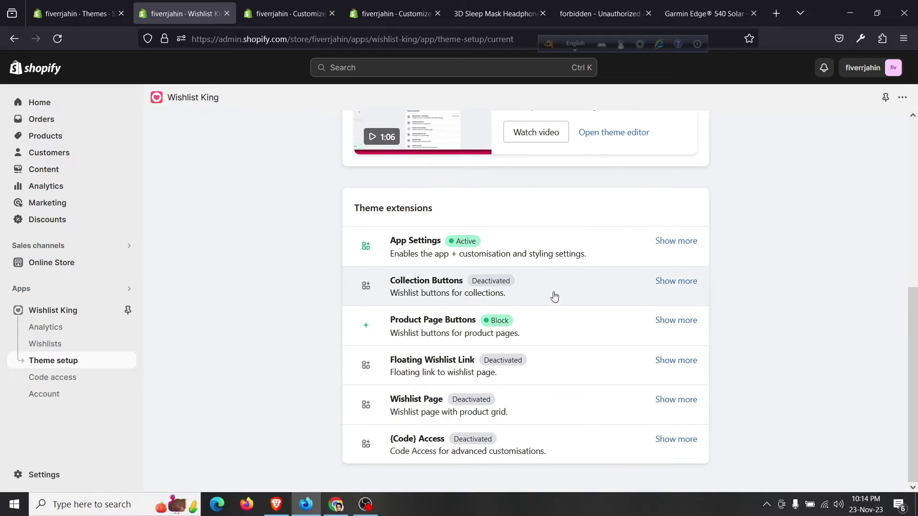
pyautogui.click(430, 402)
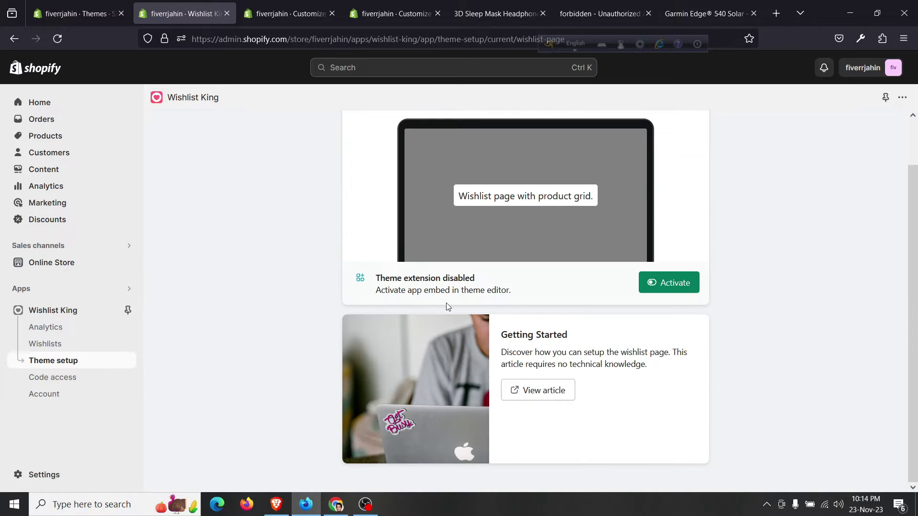
# - Activate the Wishlist Page app embed on the Dawn theme and save it
pyautogui.click(671, 286)
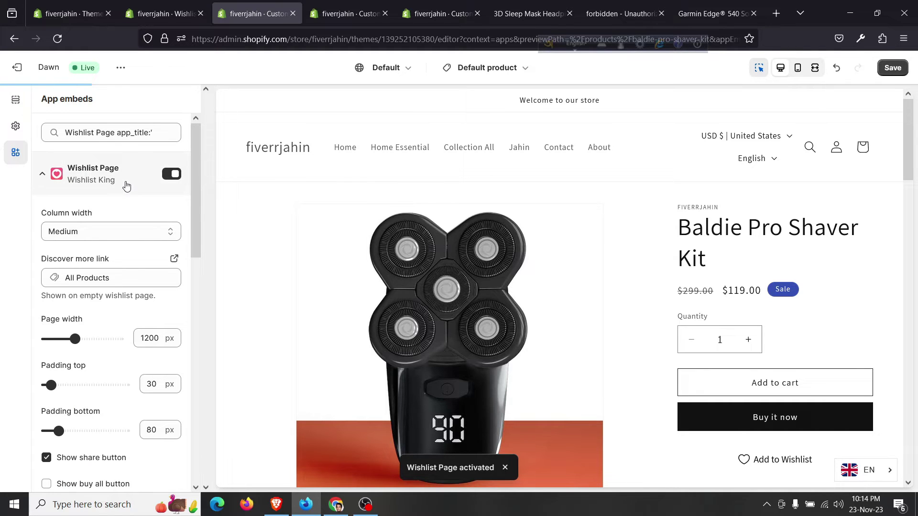
pyautogui.scroll(-5, 129, 287)
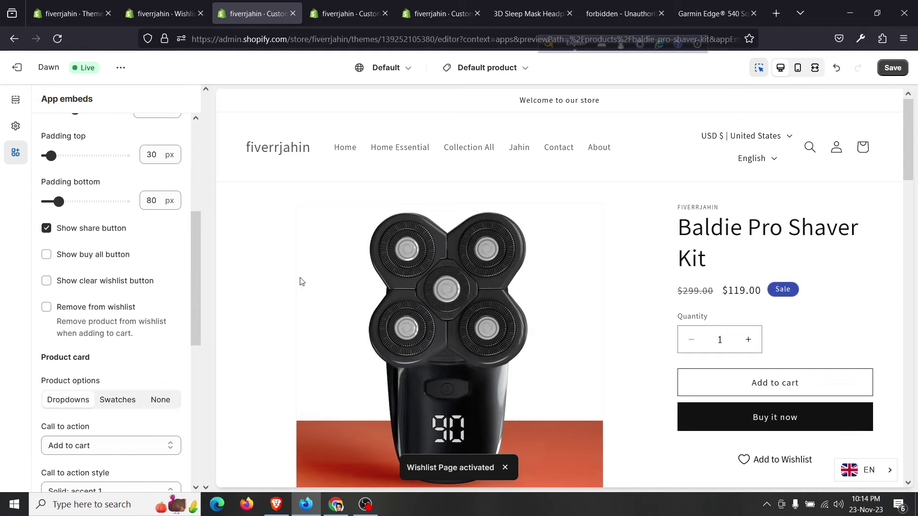
pyautogui.click(902, 72)
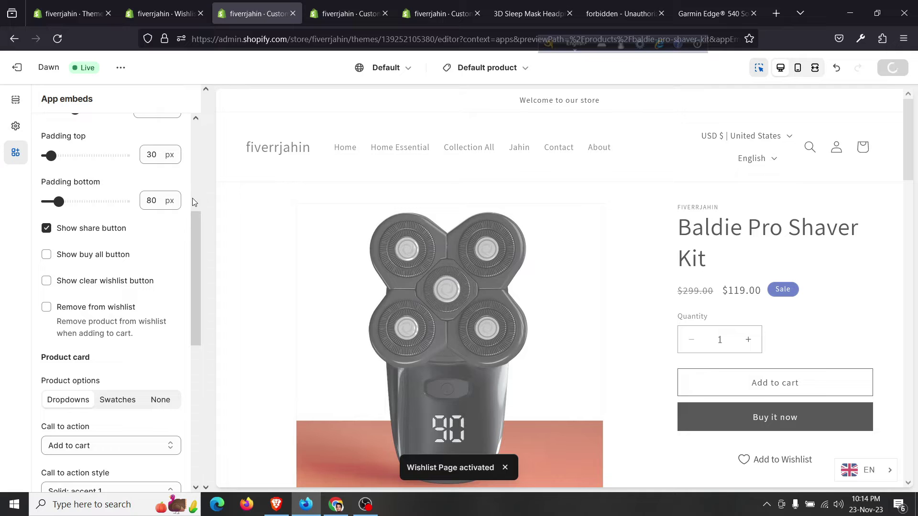
pyautogui.click(515, 8)
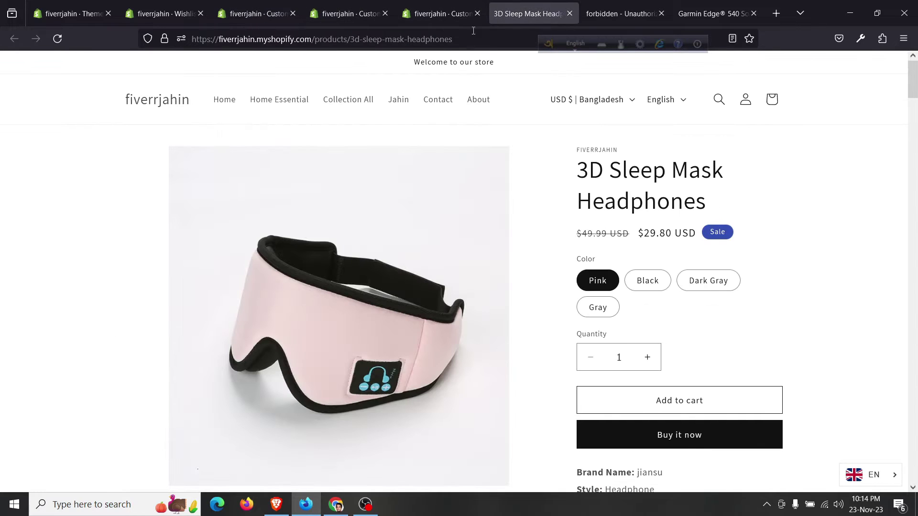
pyautogui.click(57, 38)
pyautogui.scroll(-5, 629, 276)
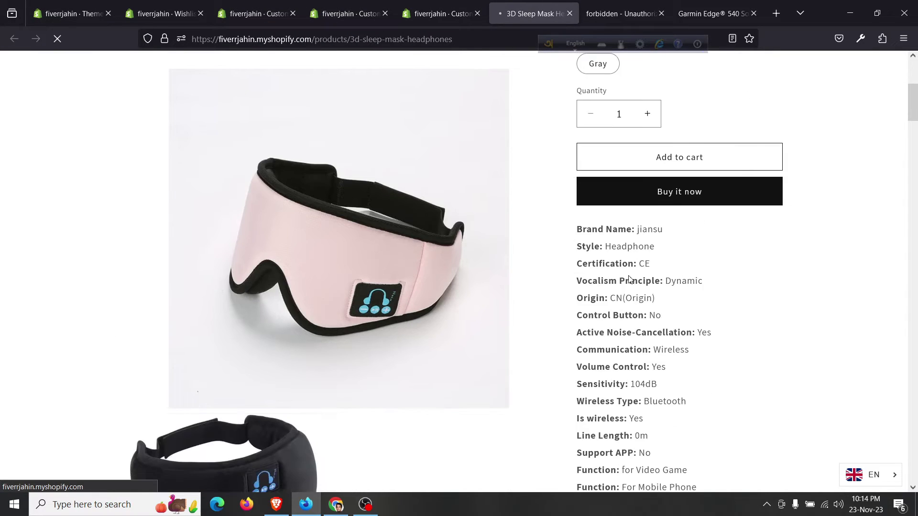
pyautogui.scroll(3, 631, 239)
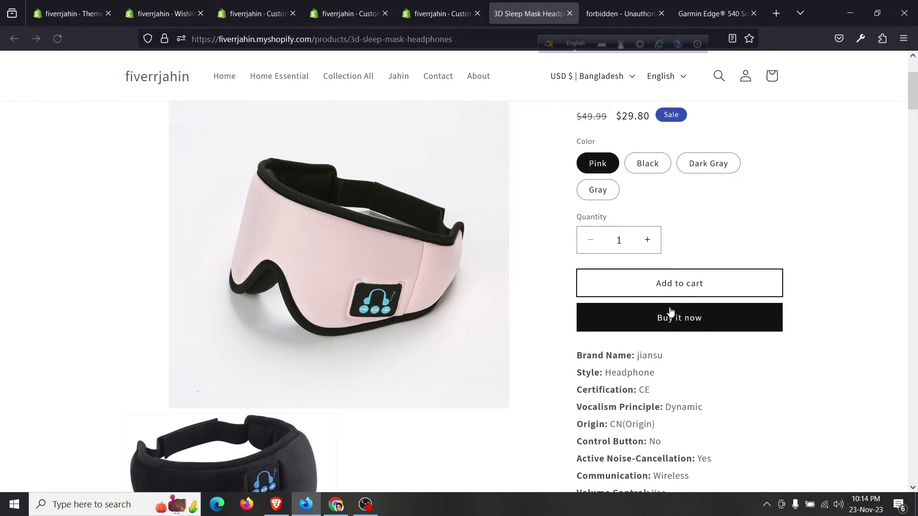
pyautogui.scroll(1, 591, 306)
pyautogui.scroll(-5, 591, 304)
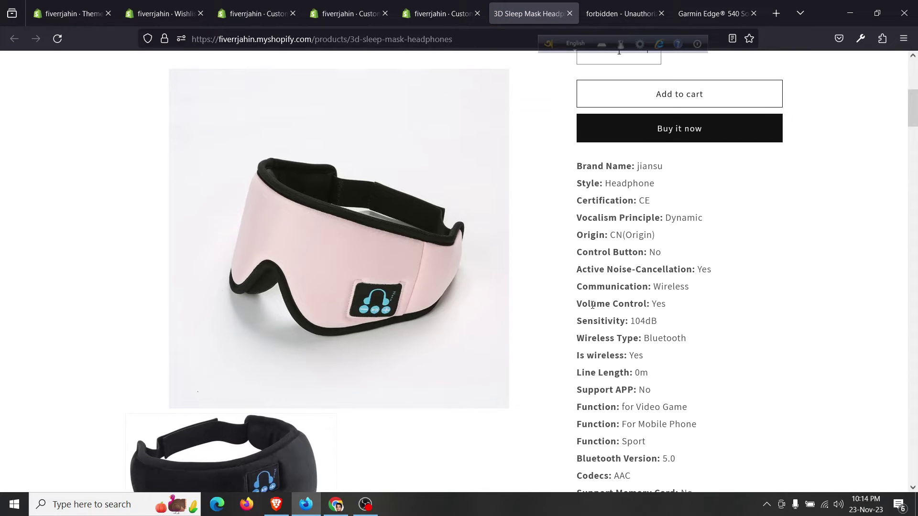
pyautogui.scroll(5, 591, 304)
pyautogui.scroll(1, 707, 252)
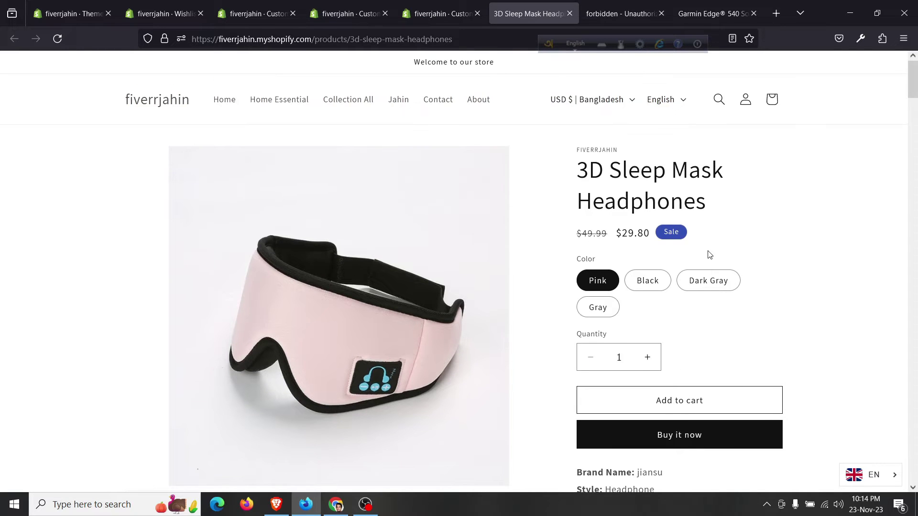
pyautogui.scroll(-4, 708, 252)
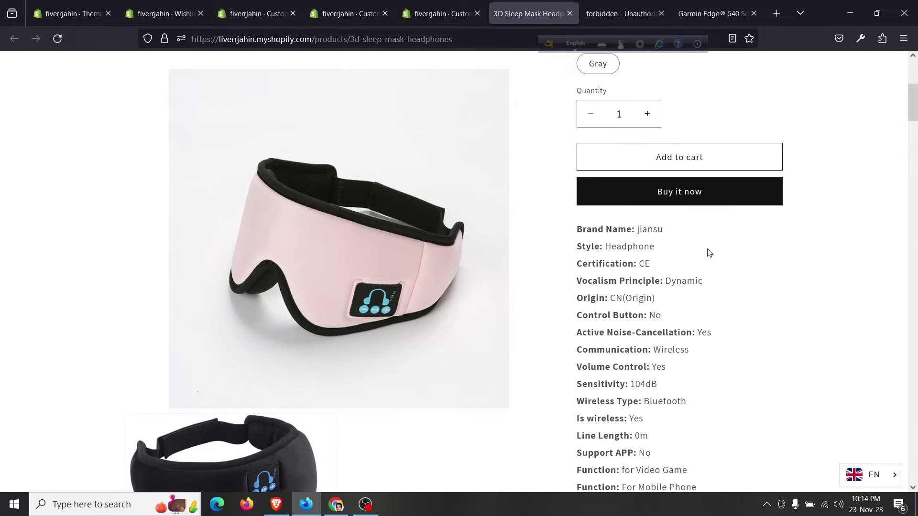
pyautogui.click(57, 38)
pyautogui.scroll(3, 606, 295)
pyautogui.scroll(4, 607, 301)
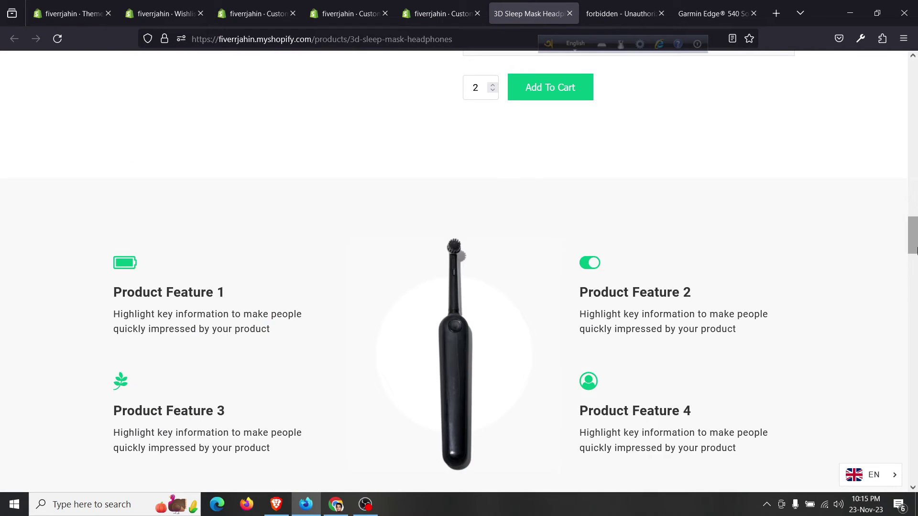
pyautogui.moveTo(913, 234); pyautogui.dragTo(914, 92)
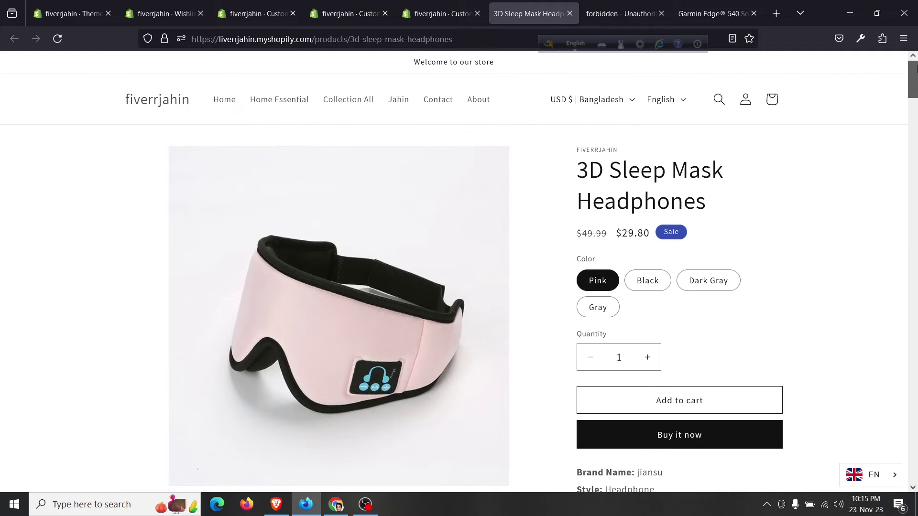
# - Add the Zleame Hair Eraser to the wishlist from Collection All, then return to Wishlist King
pyautogui.click(328, 99)
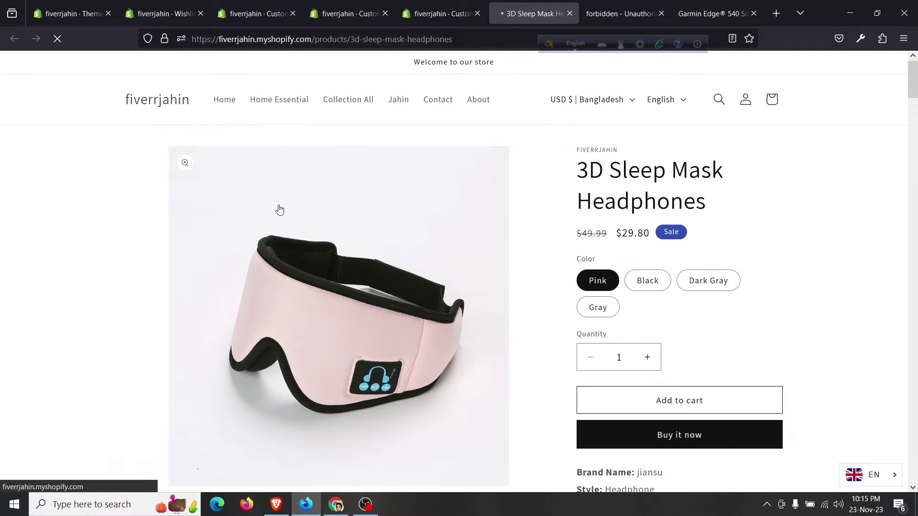
pyautogui.scroll(-5, 278, 208)
pyautogui.scroll(4, 277, 208)
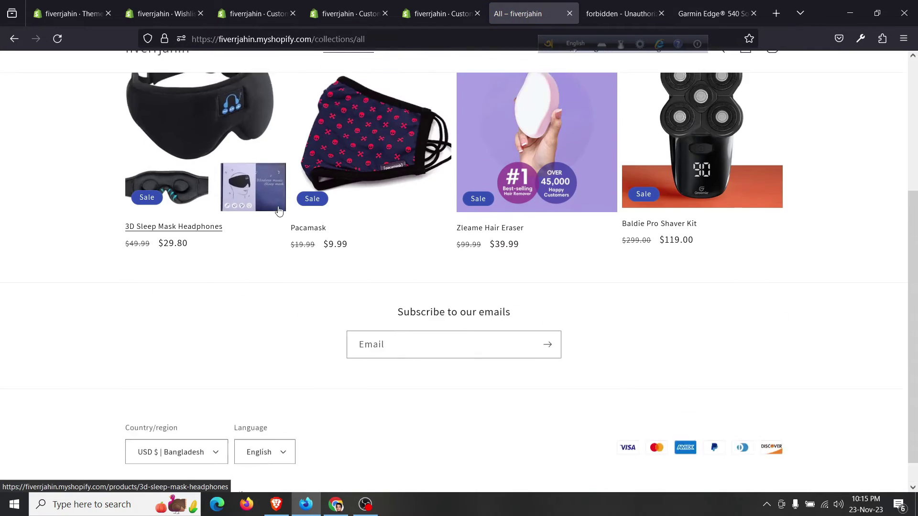
pyautogui.click(552, 337)
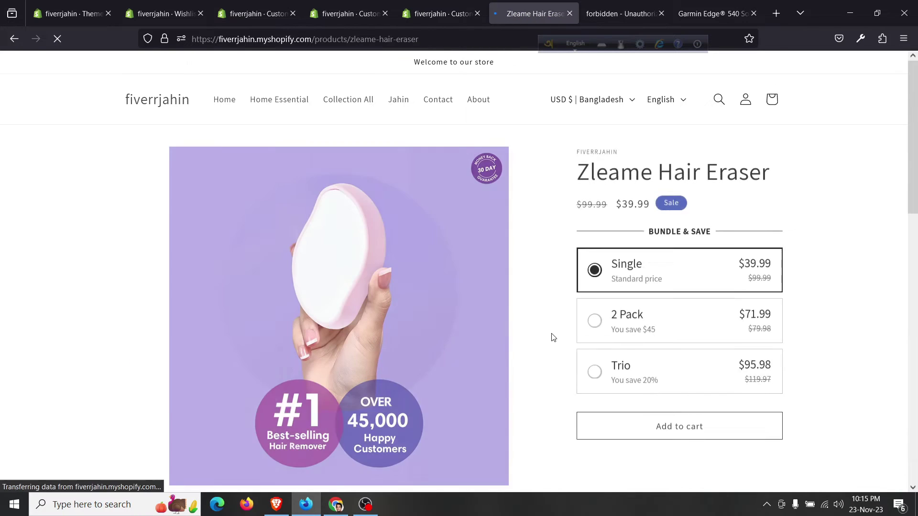
pyautogui.scroll(-7, 596, 324)
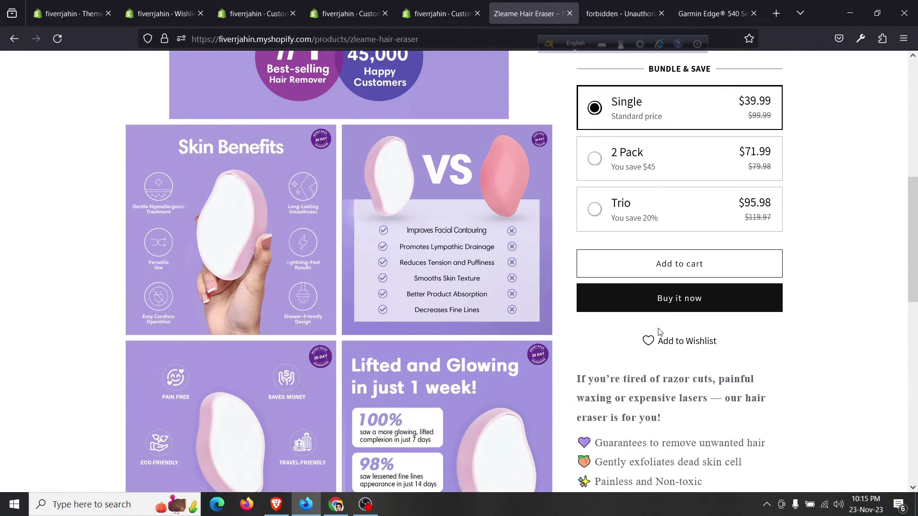
pyautogui.click(661, 342)
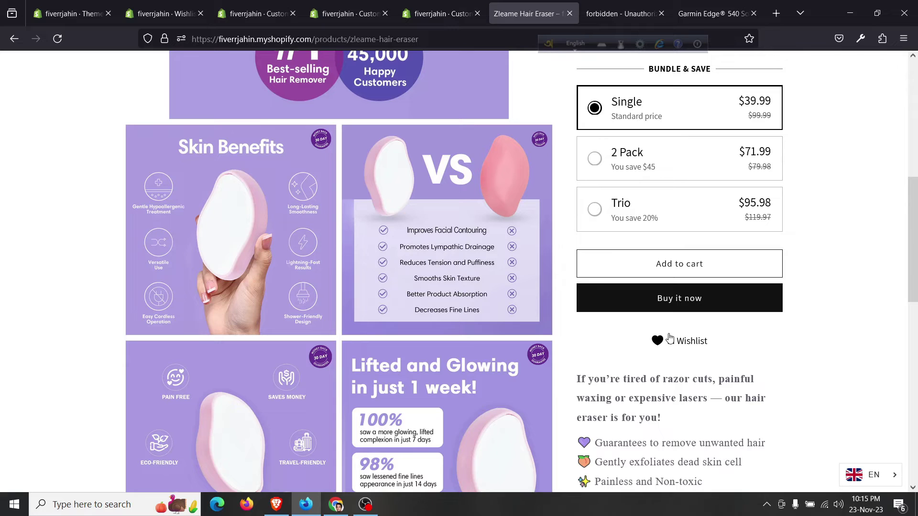
pyautogui.scroll(3, 670, 342)
pyautogui.scroll(-3, 670, 342)
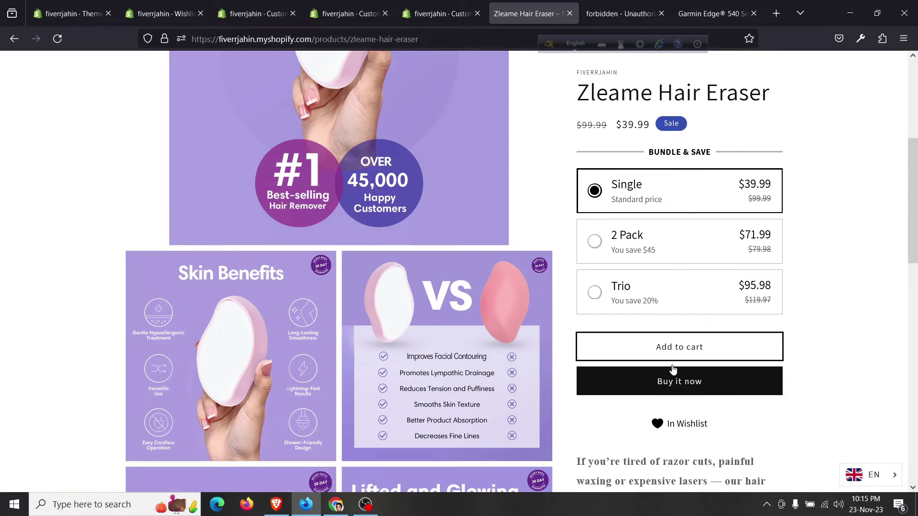
pyautogui.scroll(5, 692, 427)
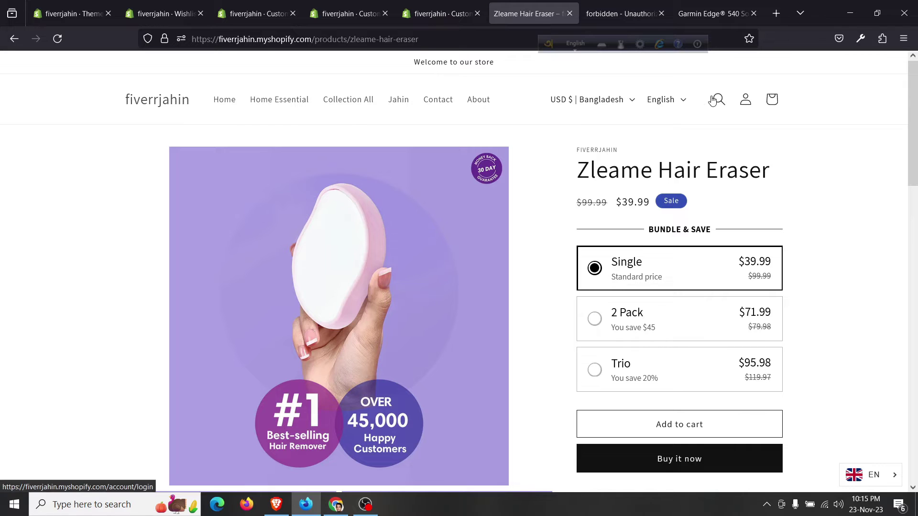
pyautogui.click(163, 13)
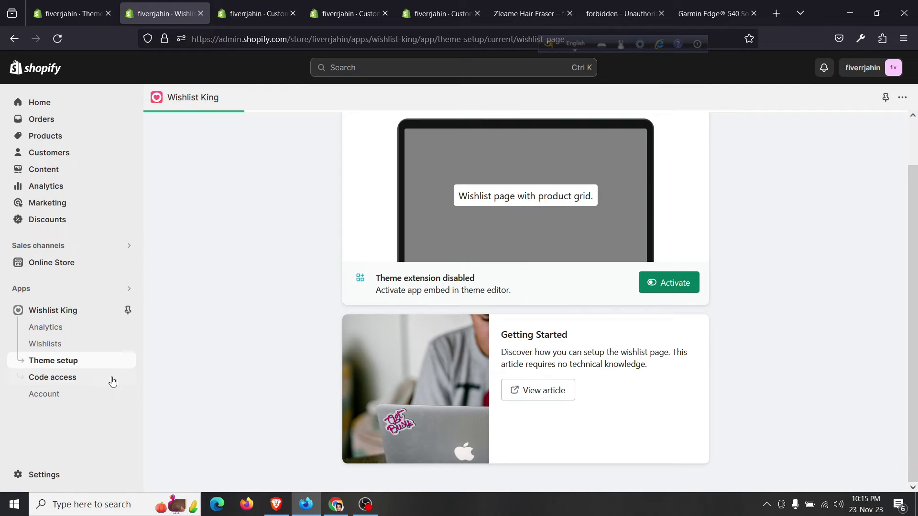
# - Open the {Code} Access extension details from Wishlist King's Theme setup
pyautogui.click(75, 345)
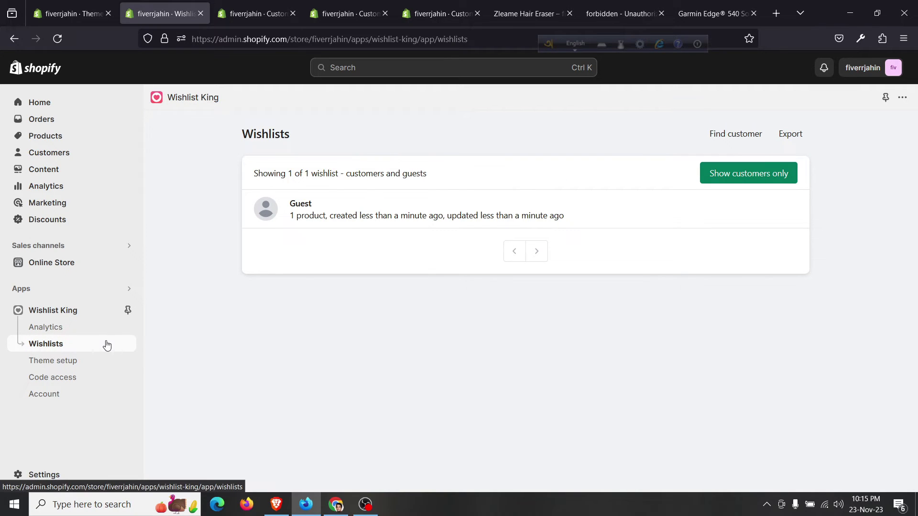
pyautogui.click(88, 365)
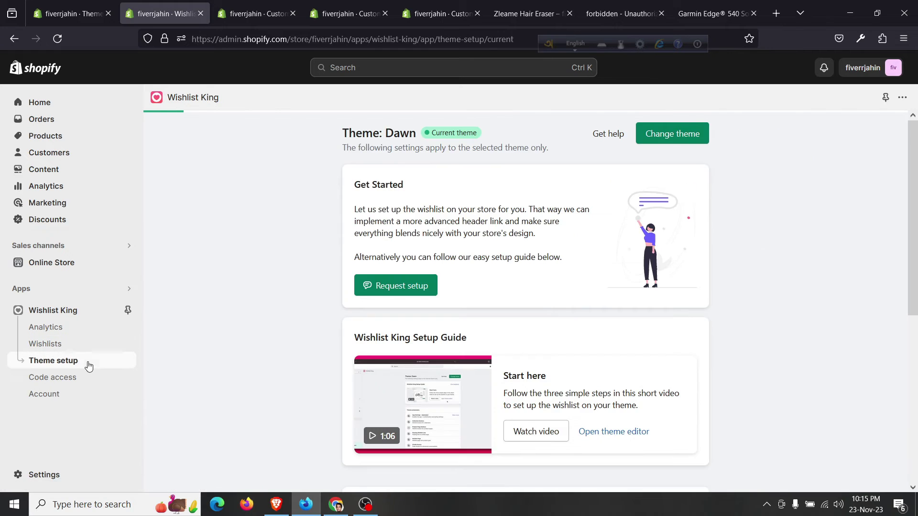
pyautogui.scroll(-6, 336, 304)
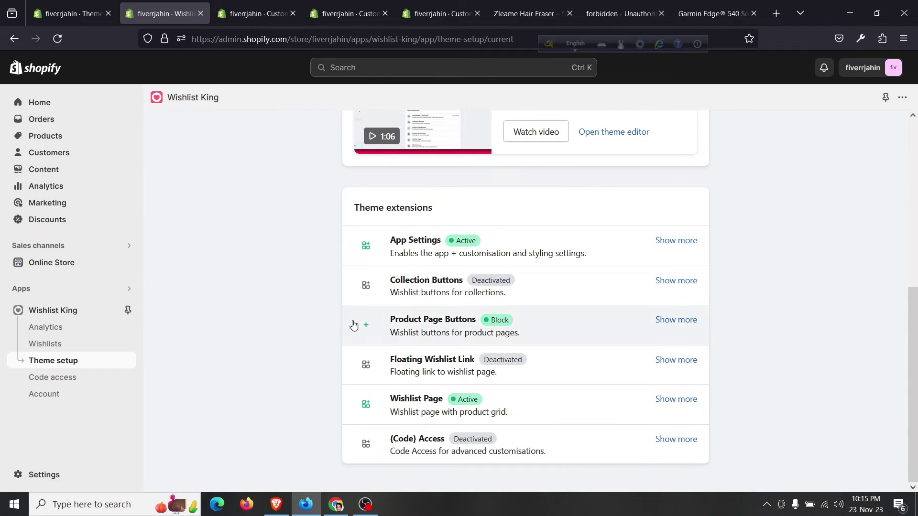
pyautogui.click(419, 441)
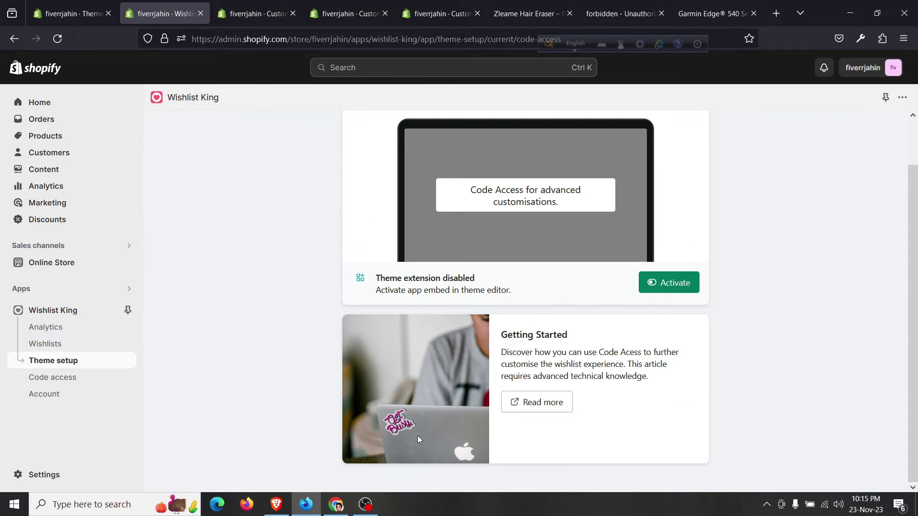
# - Switch on the {Code} Access app embed in the Dawn theme editor
pyautogui.click(670, 288)
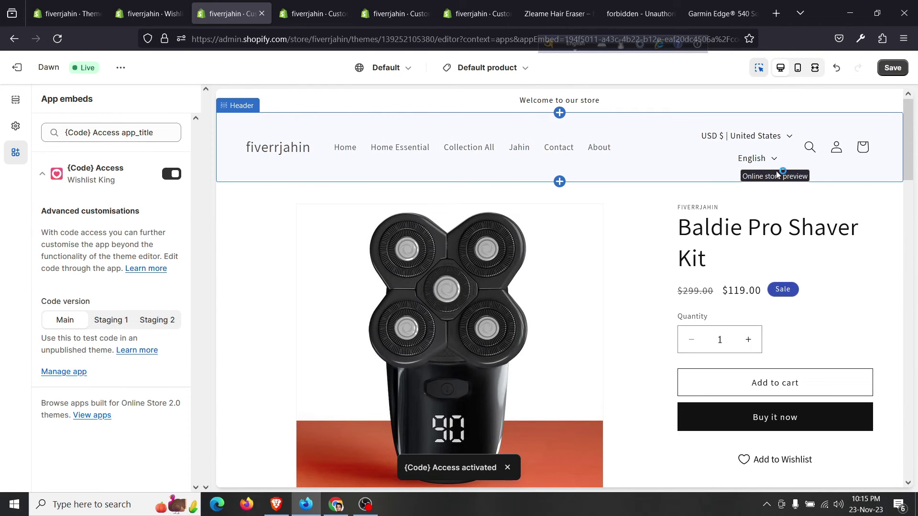
# - Add the Wishlist King Header Link app block to the header and save the theme
pyautogui.click(10, 125)
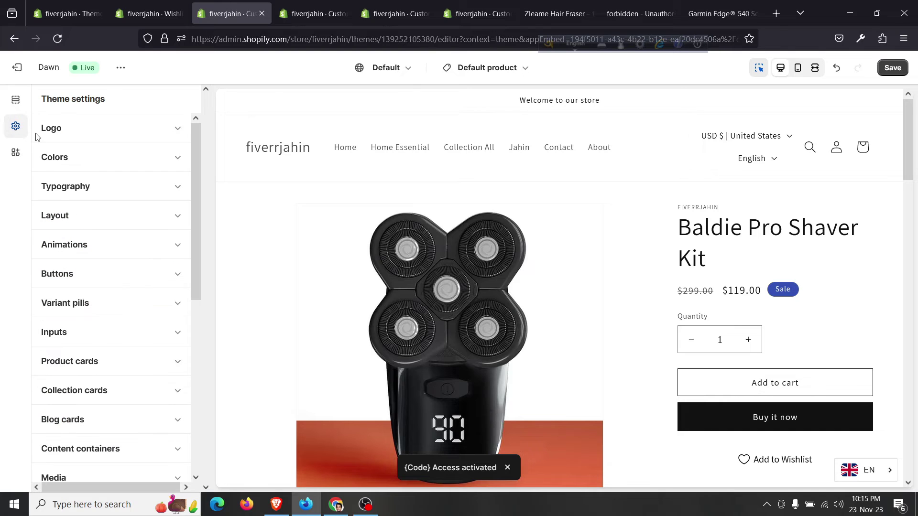
pyautogui.click(15, 100)
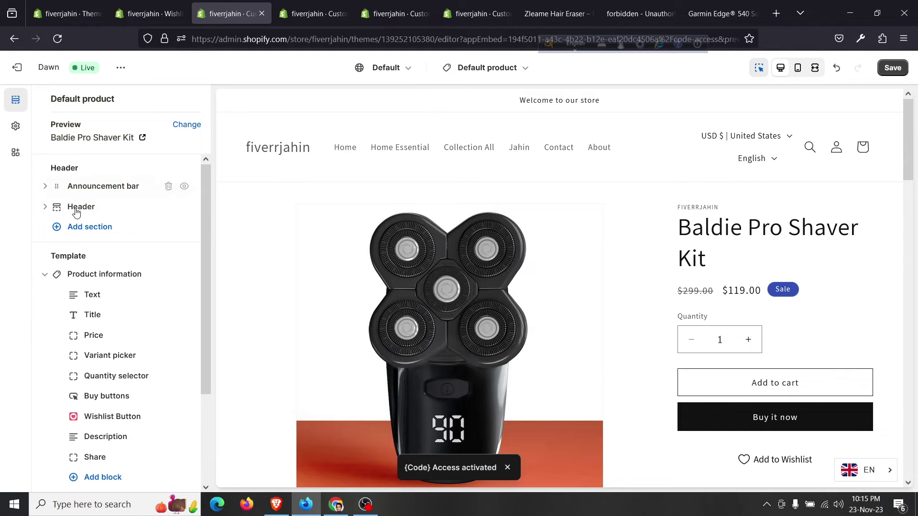
pyautogui.click(78, 228)
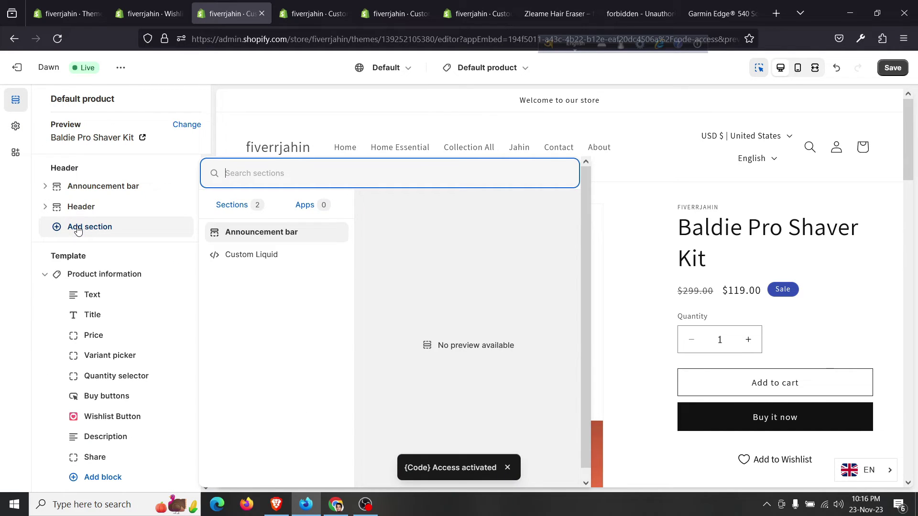
pyautogui.click(290, 214)
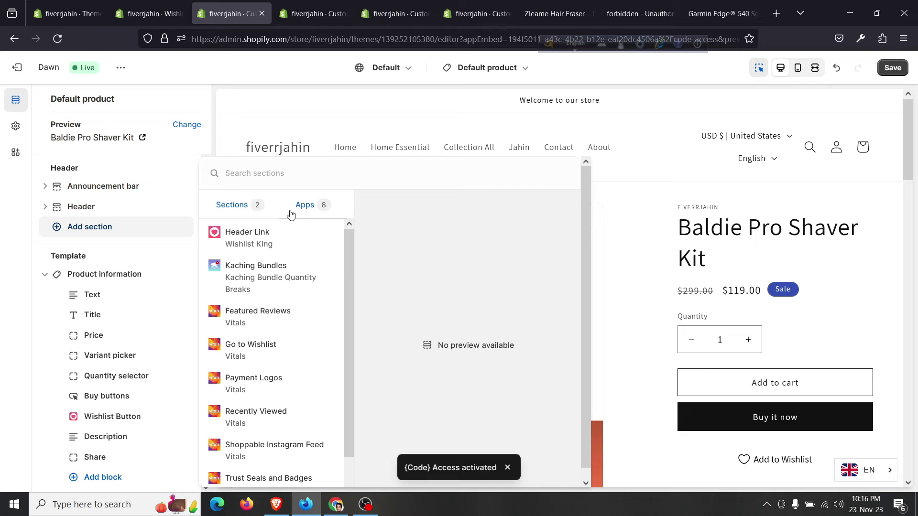
pyautogui.click(281, 239)
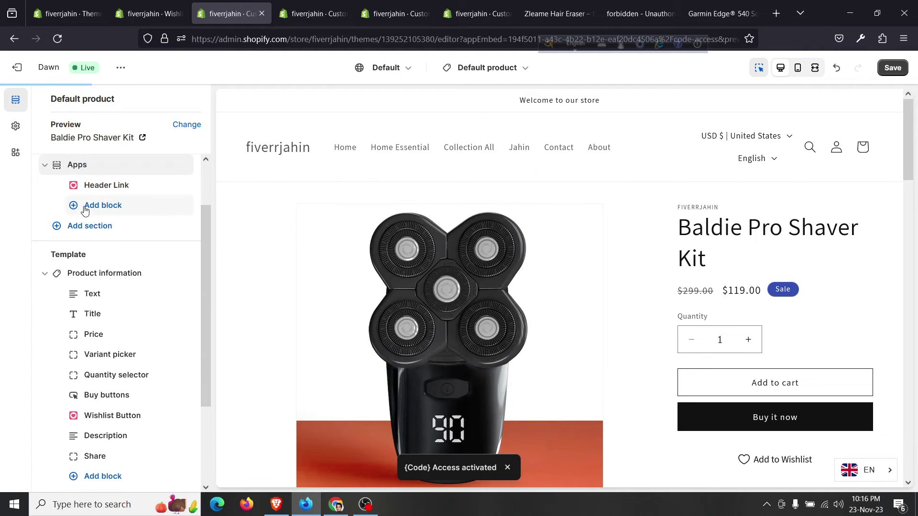
pyautogui.scroll(2, 117, 178)
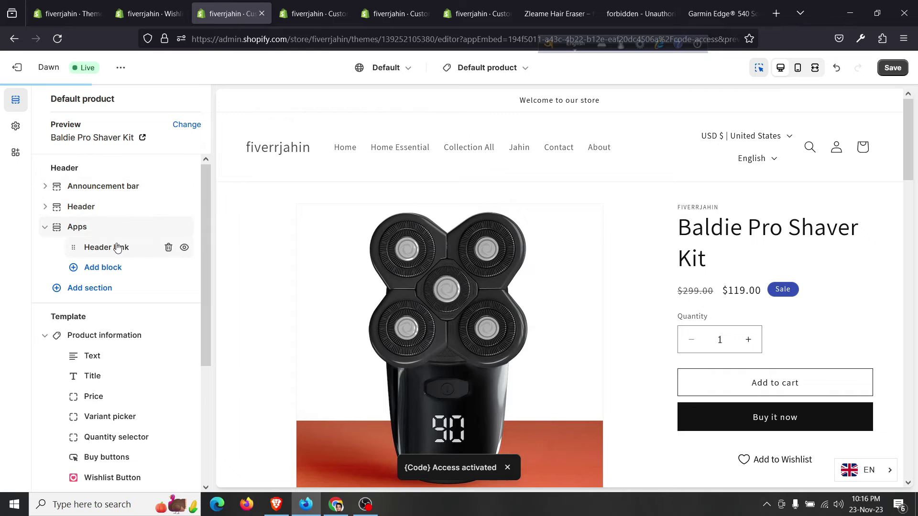
pyautogui.click(890, 69)
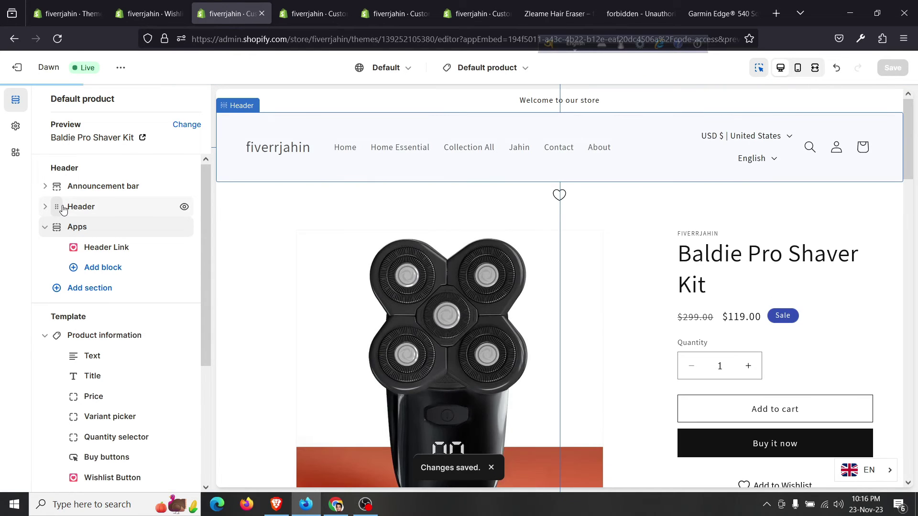
# - Review the Header Link block's settings, then go to the Zleame Hair Eraser storefront page
pyautogui.click(105, 234)
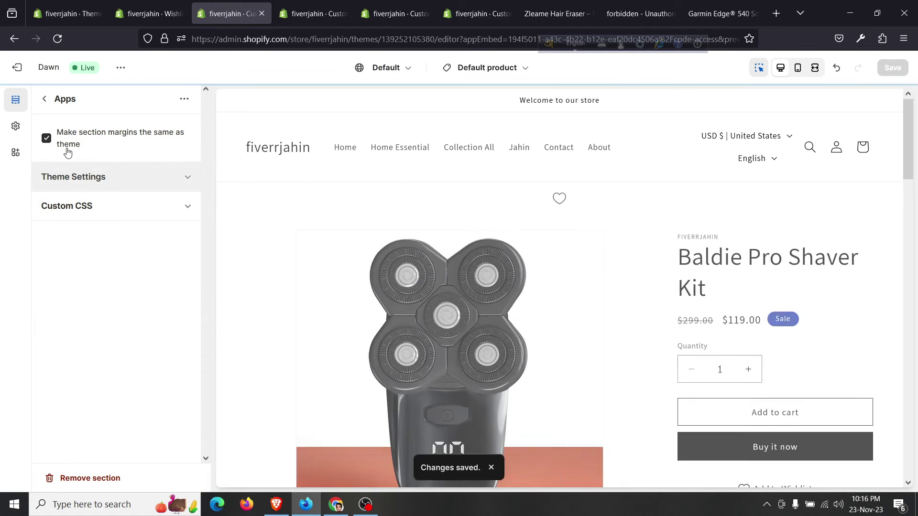
pyautogui.click(45, 98)
pyautogui.click(116, 246)
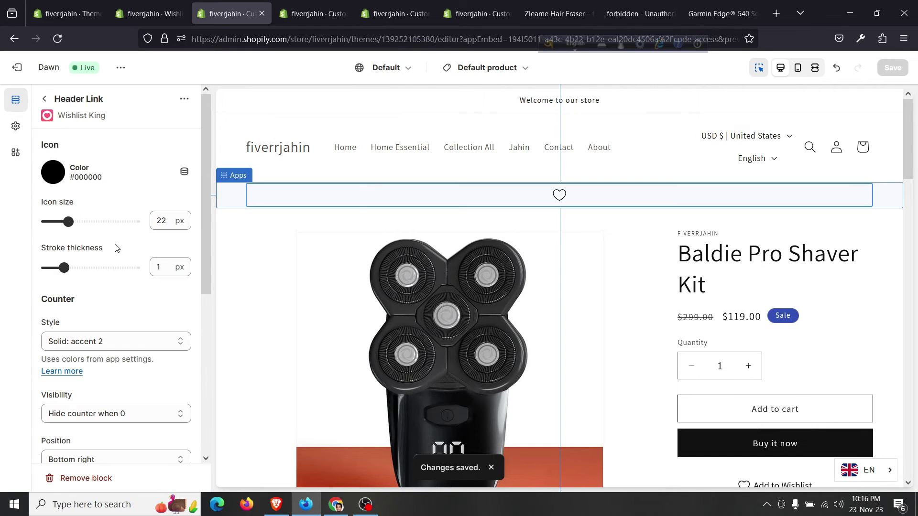
pyautogui.scroll(-6, 110, 229)
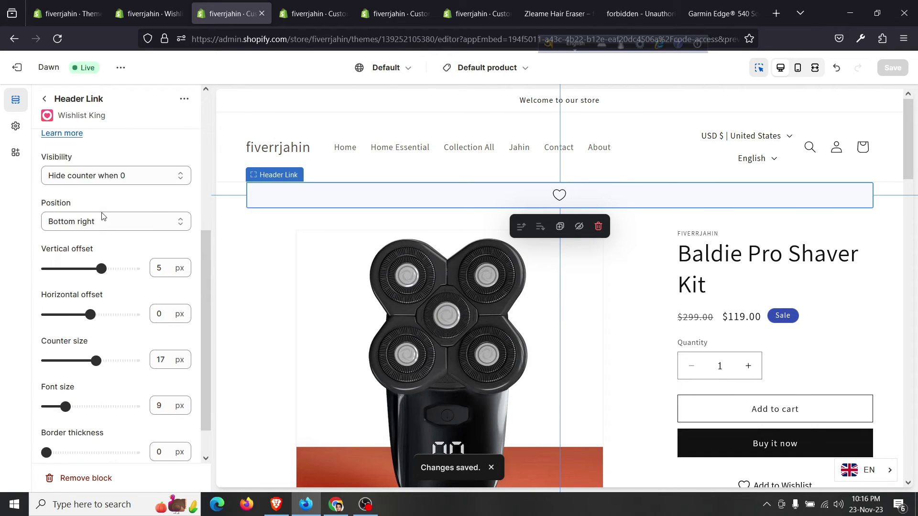
pyautogui.click(448, 6)
pyautogui.click(554, 7)
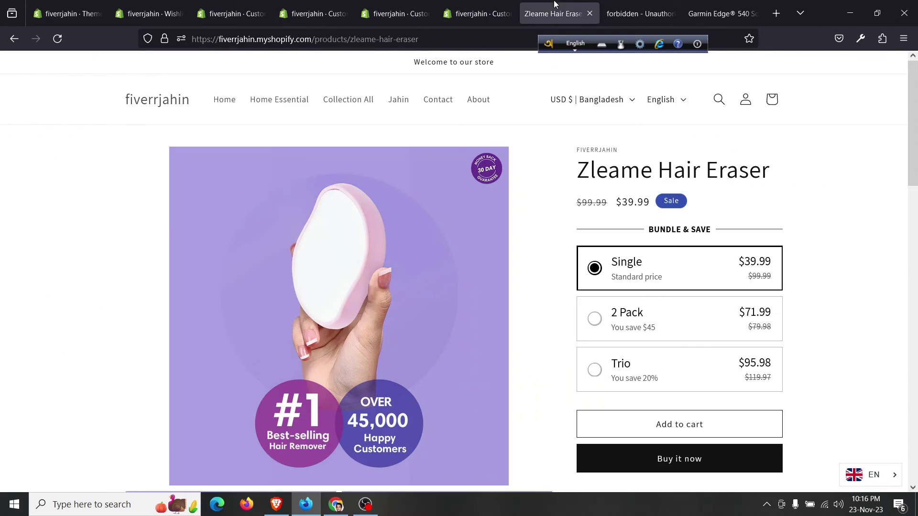
# - Reload the product page and open the header heart's wishlist page listing Zleame Hair Eraser
pyautogui.click(57, 39)
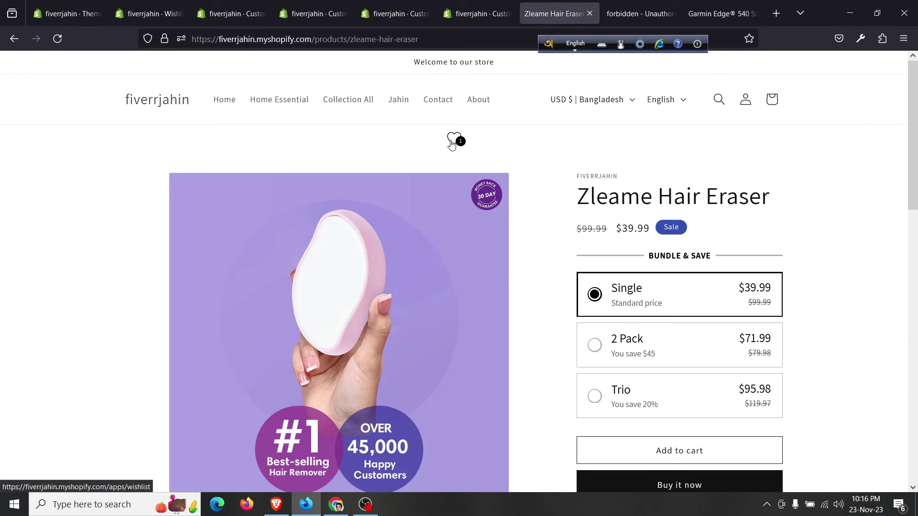
pyautogui.click(449, 139)
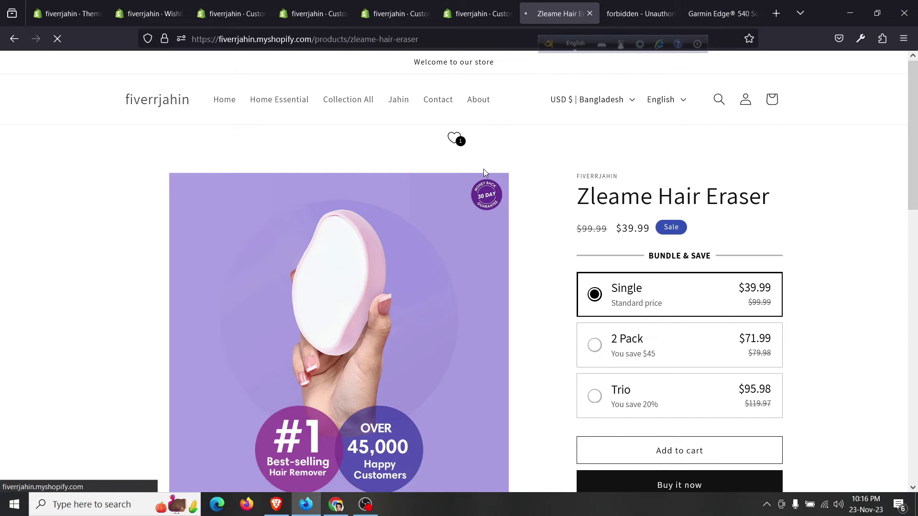
pyautogui.scroll(-3, 405, 307)
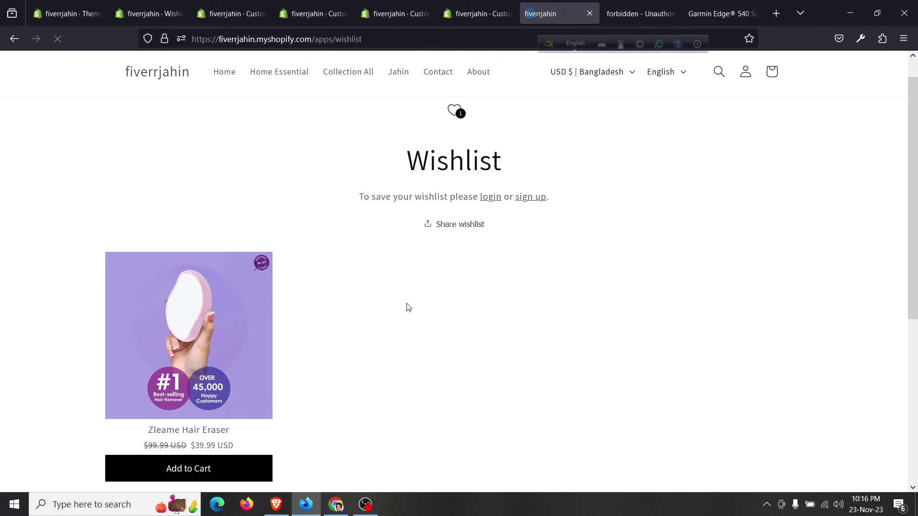
pyautogui.scroll(3, 216, 220)
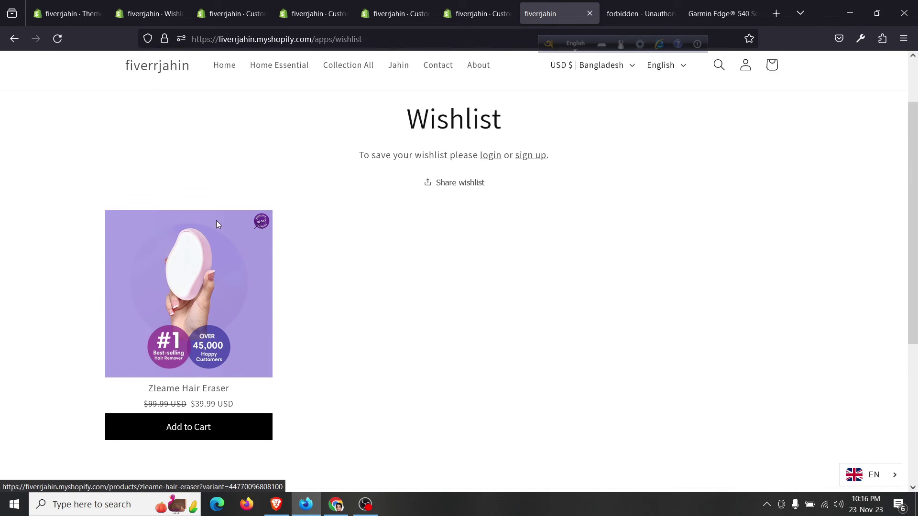
pyautogui.click(366, 41)
pyautogui.click(402, 274)
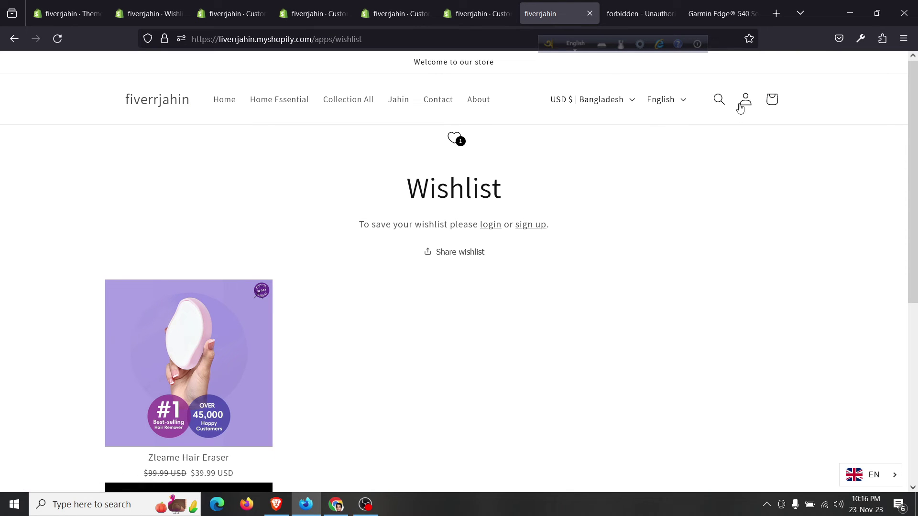
pyautogui.click(148, 13)
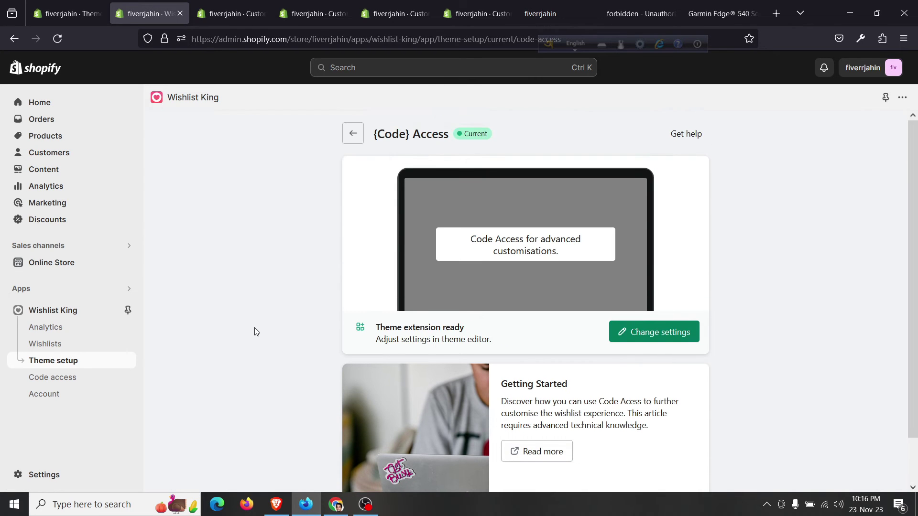
# - Send Wishlist King a Customization request for the current theme to add the wishlist icon to the menu
pyautogui.click(701, 133)
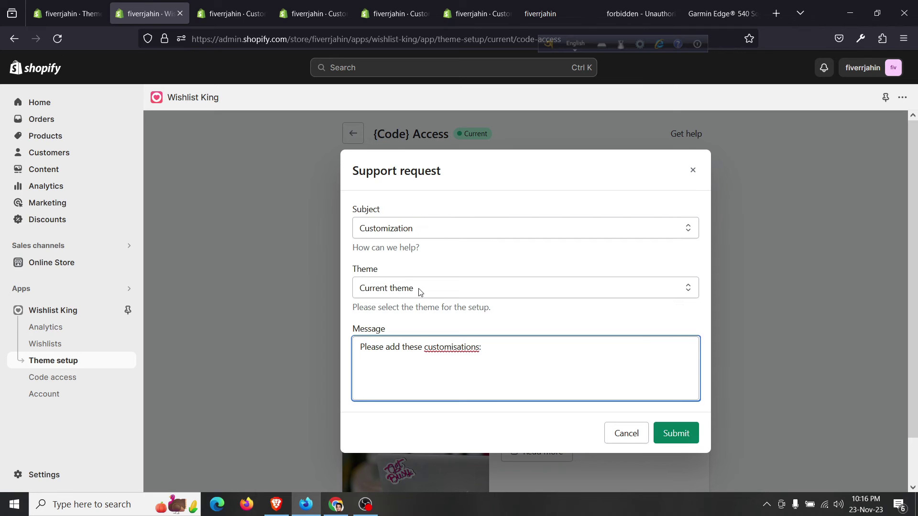
pyautogui.click(420, 292)
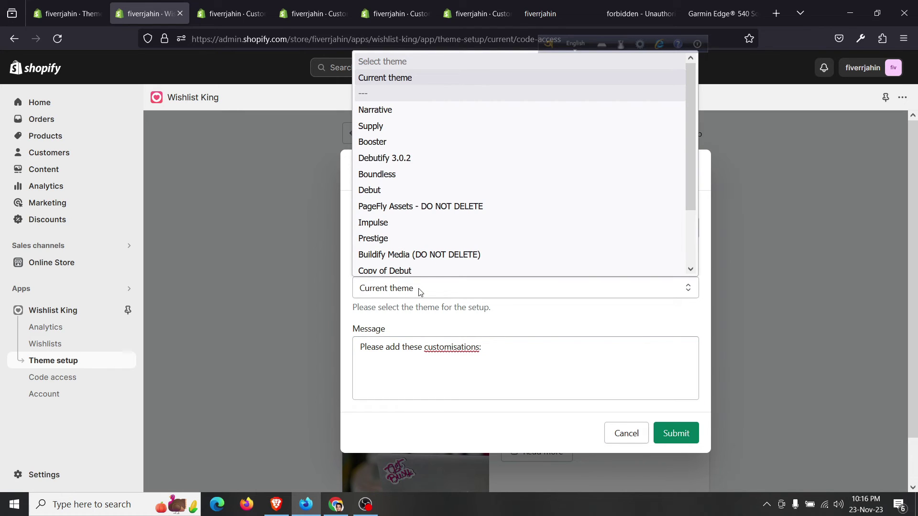
pyautogui.click(420, 293)
pyautogui.click(414, 228)
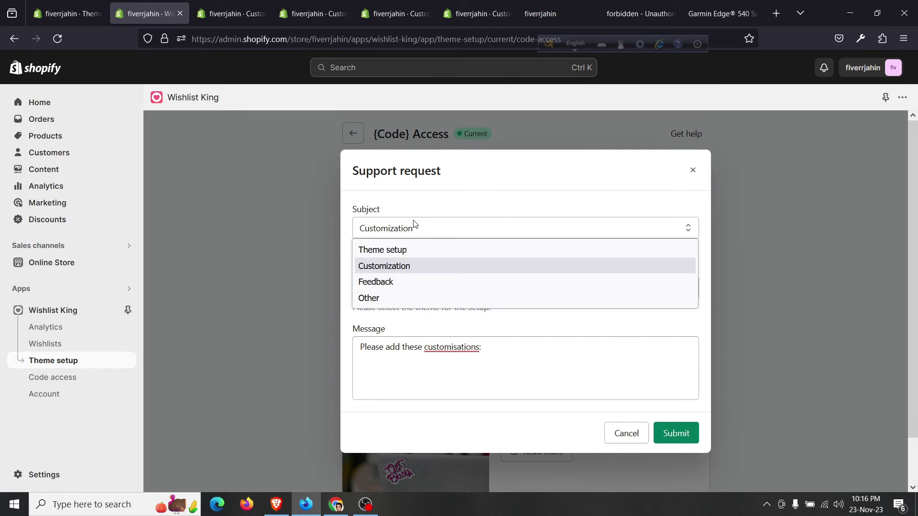
pyautogui.click(414, 227)
pyautogui.click(403, 369)
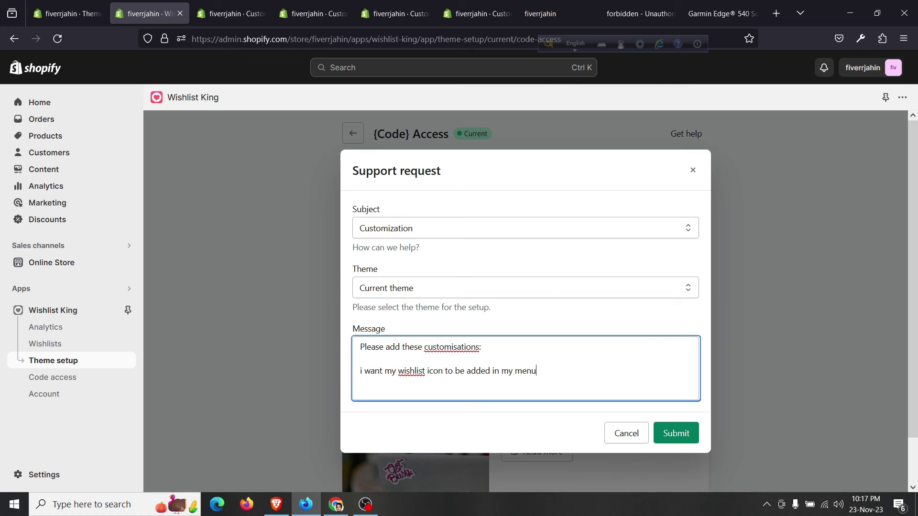
pyautogui.click(672, 431)
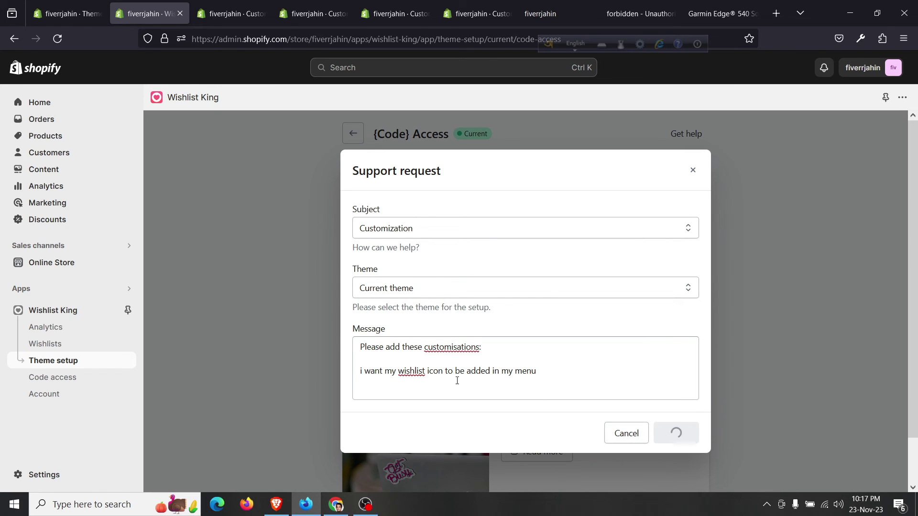
pyautogui.click(379, 5)
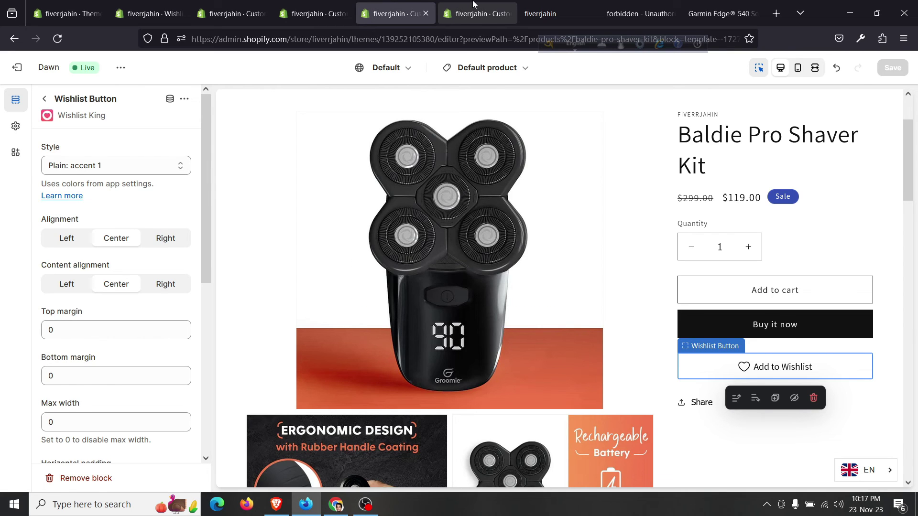
# - Open Zleame Hair Eraser from Collection All and take it out of the wishlist
pyautogui.click(528, 5)
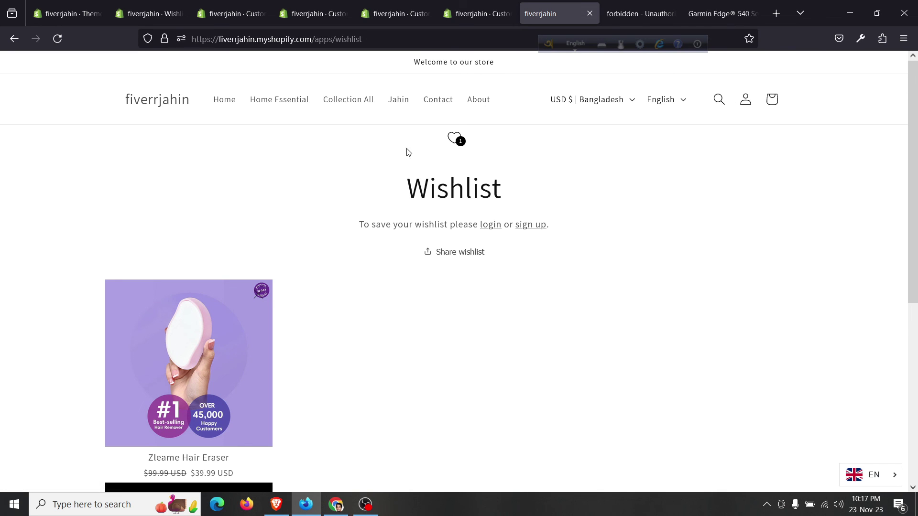
pyautogui.click(352, 104)
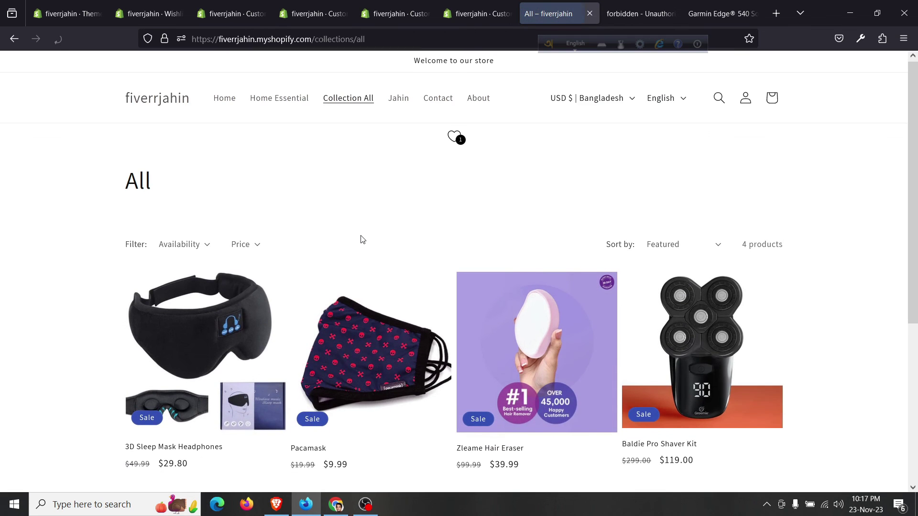
pyautogui.scroll(-3, 520, 219)
pyautogui.click(582, 182)
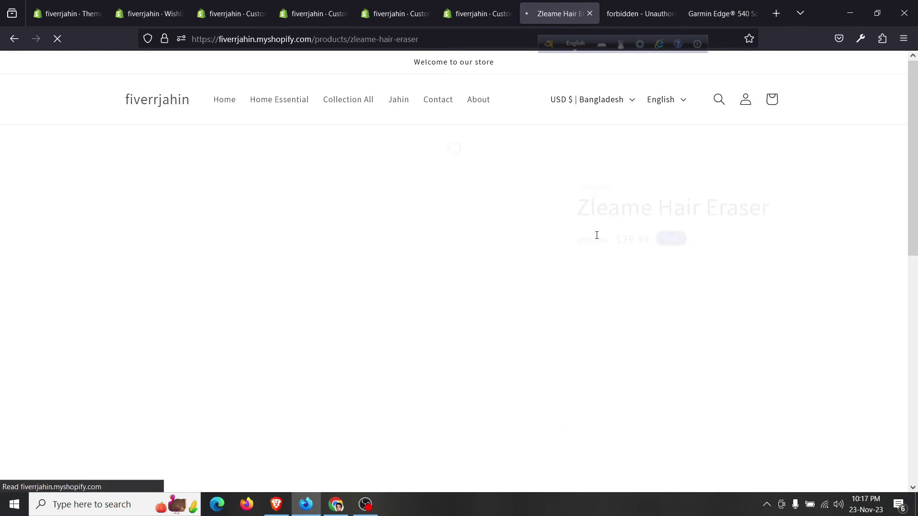
pyautogui.scroll(-3, 595, 235)
pyautogui.scroll(-3, 620, 289)
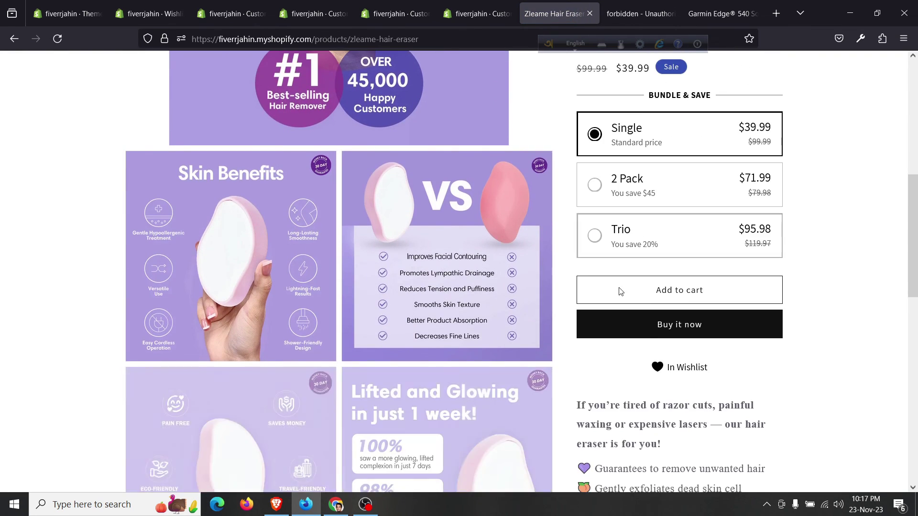
pyautogui.click(678, 369)
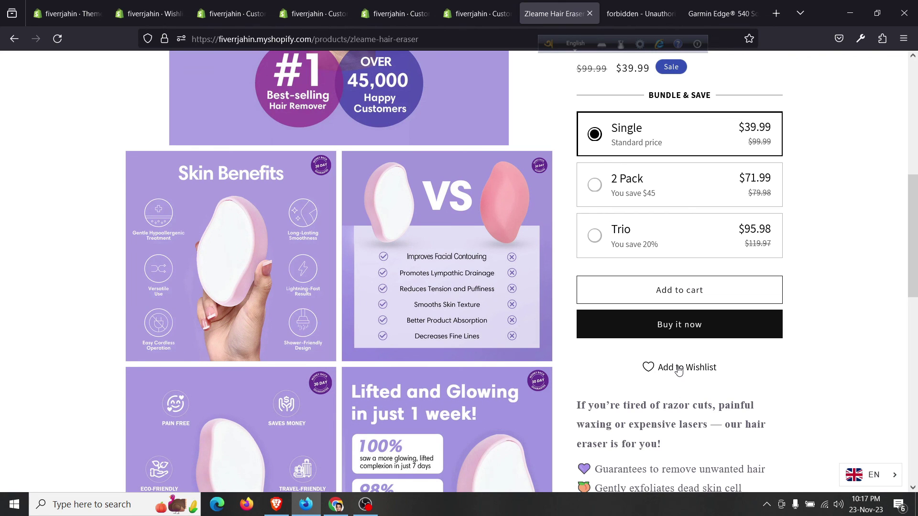
pyautogui.scroll(7, 678, 370)
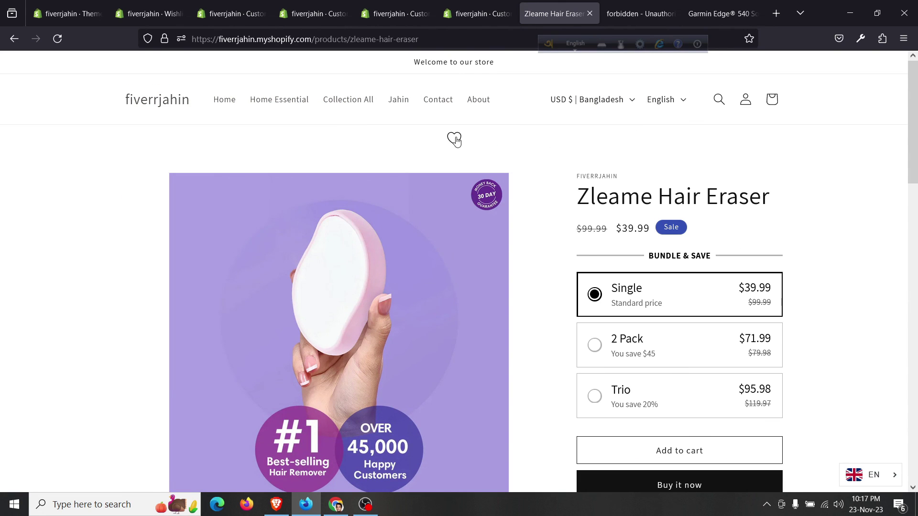